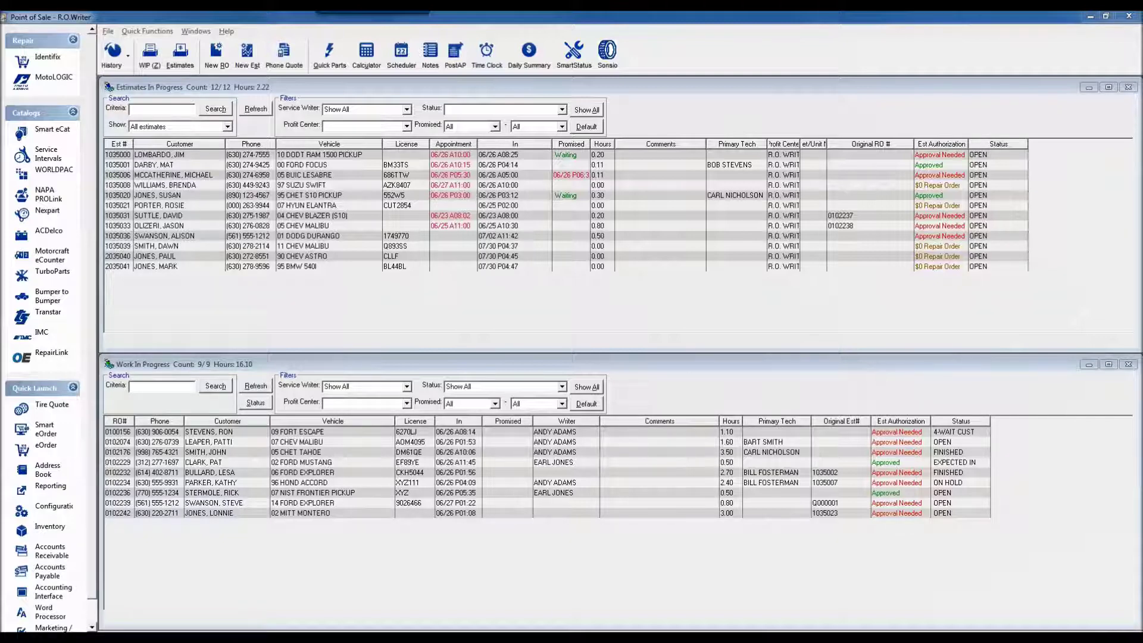
Launch Configuration from the Quick Launch sidebar of the Point of Sale window.
{"action": "left_click", "coordinate": [705, 46]}
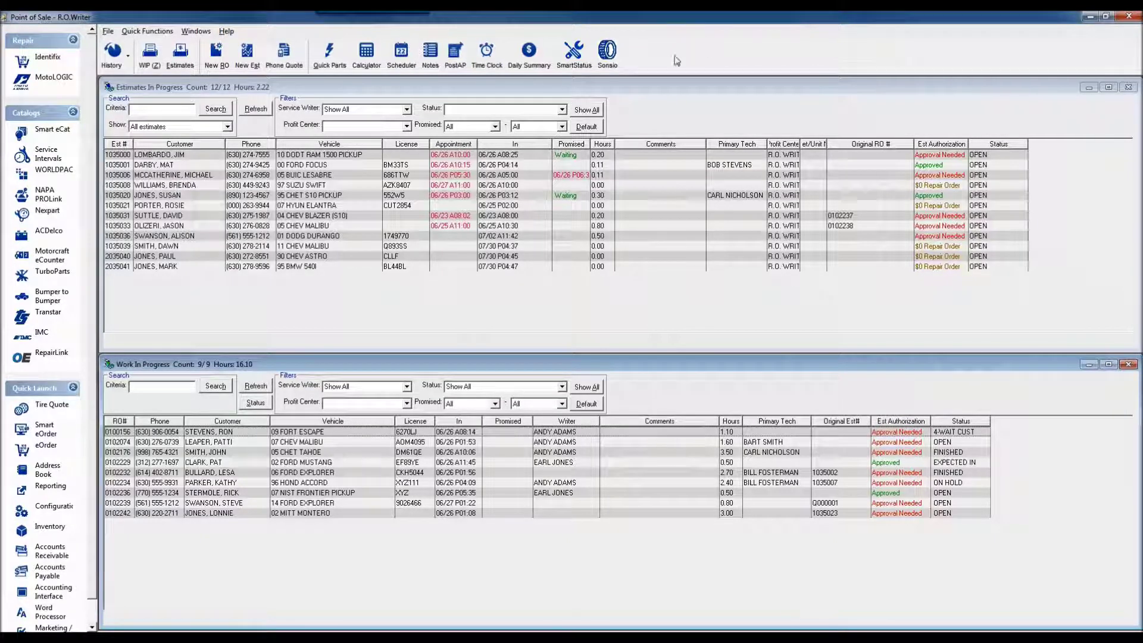
{"action": "left_click", "coordinate": [51, 505]}
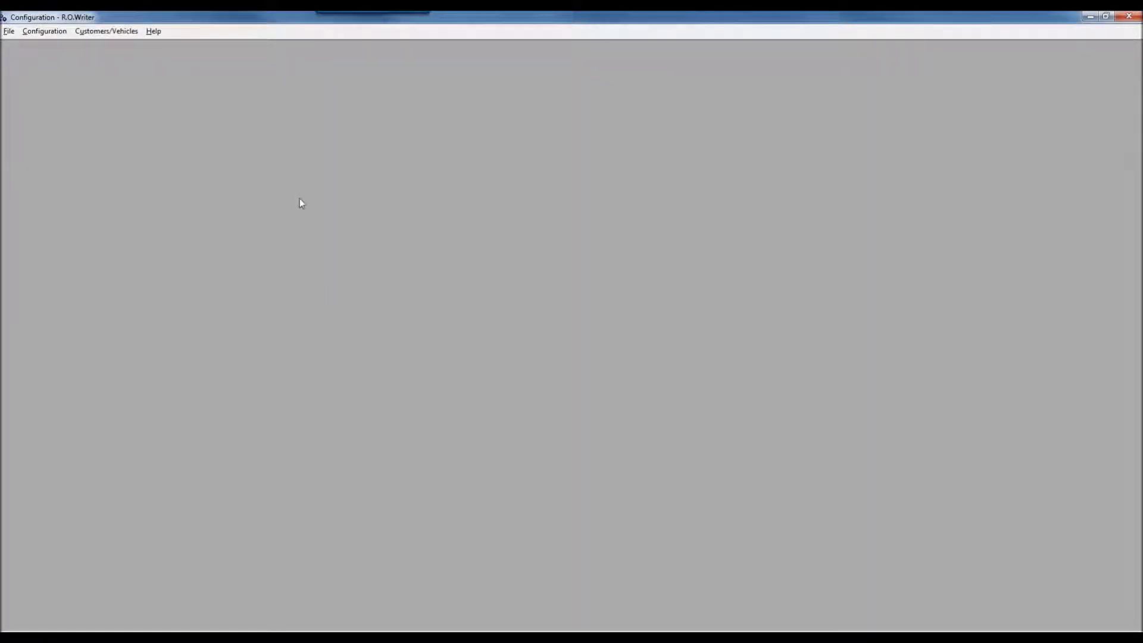
Choose Configuration > Parts > Set Pricing Method from the menu.
{"action": "left_click", "coordinate": [45, 33]}
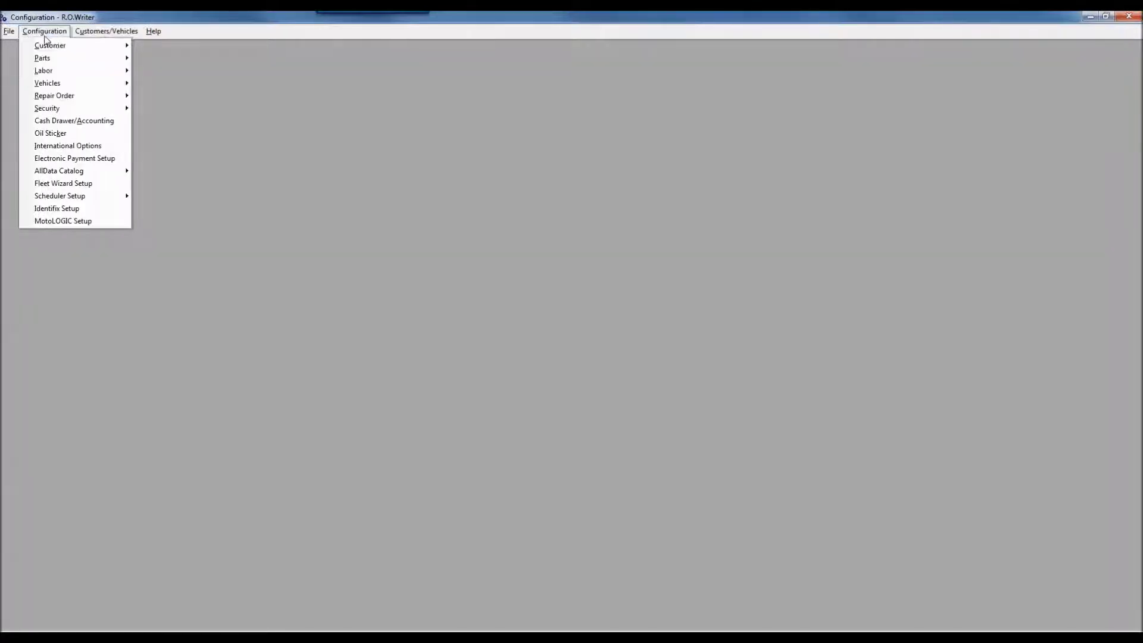
{"action": "mouse_move", "coordinate": [48, 60]}
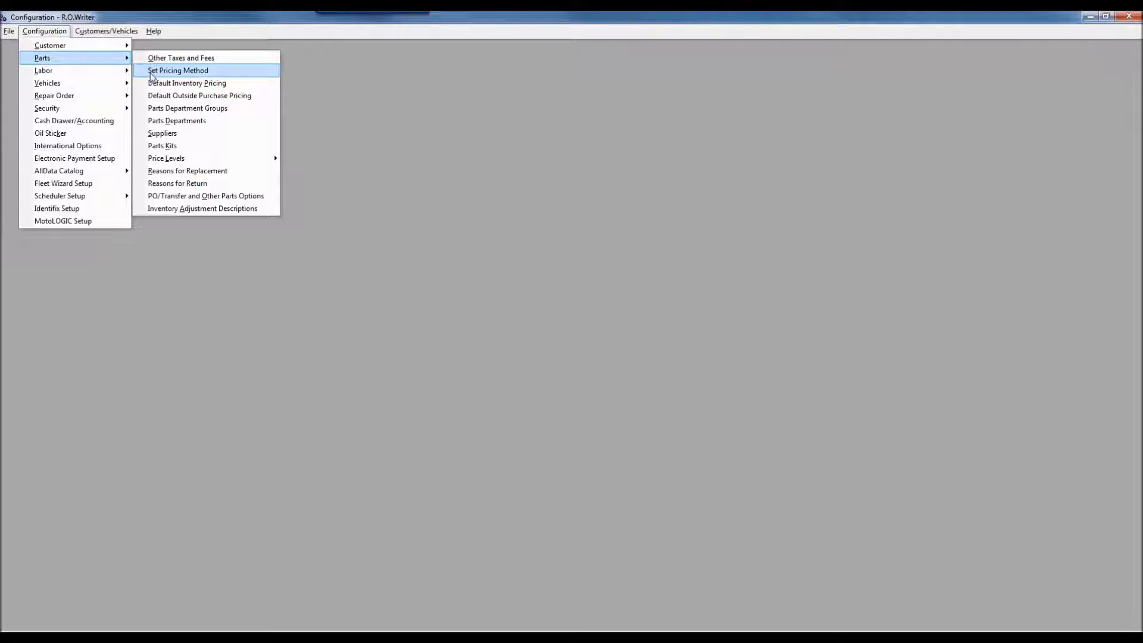
{"action": "left_click", "coordinate": [168, 72]}
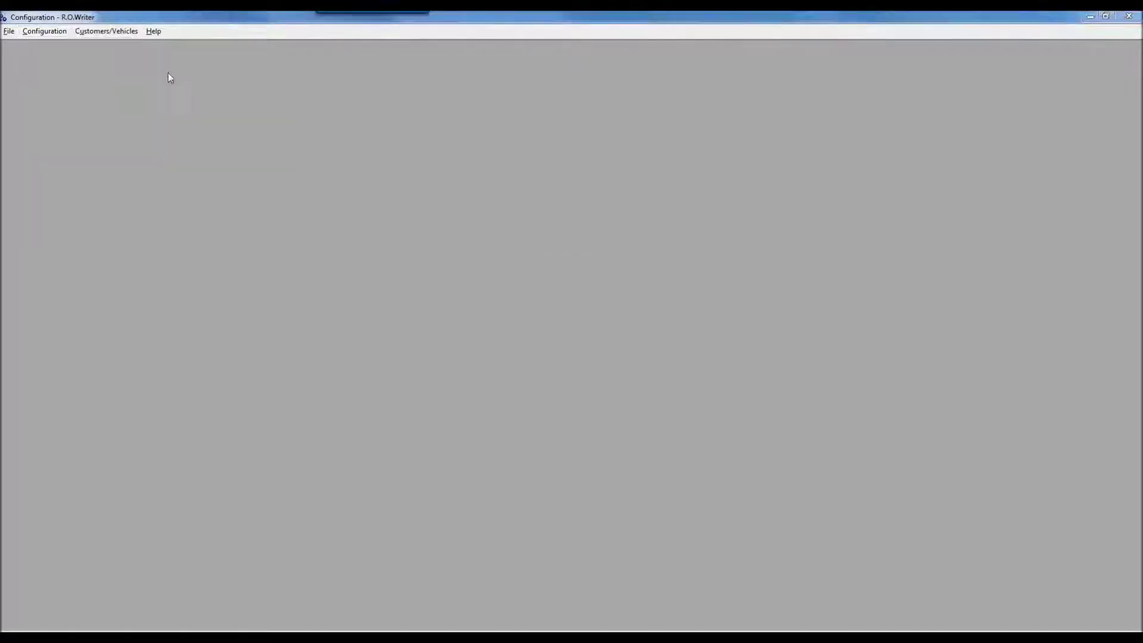
Submit the password to unlock the Set Parts Pricing Method dialog.
{"action": "key", "text": "Return"}
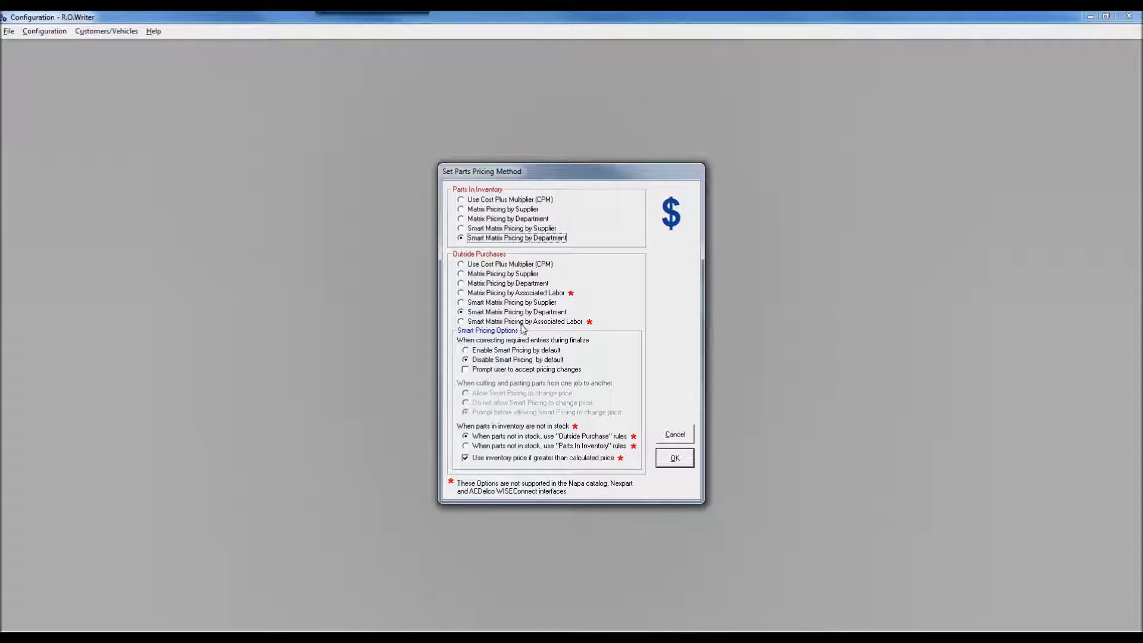
Switch outside purchases to Smart Matrix Pricing by Associated Labor and save the pricing method.
{"action": "left_click", "coordinate": [462, 322]}
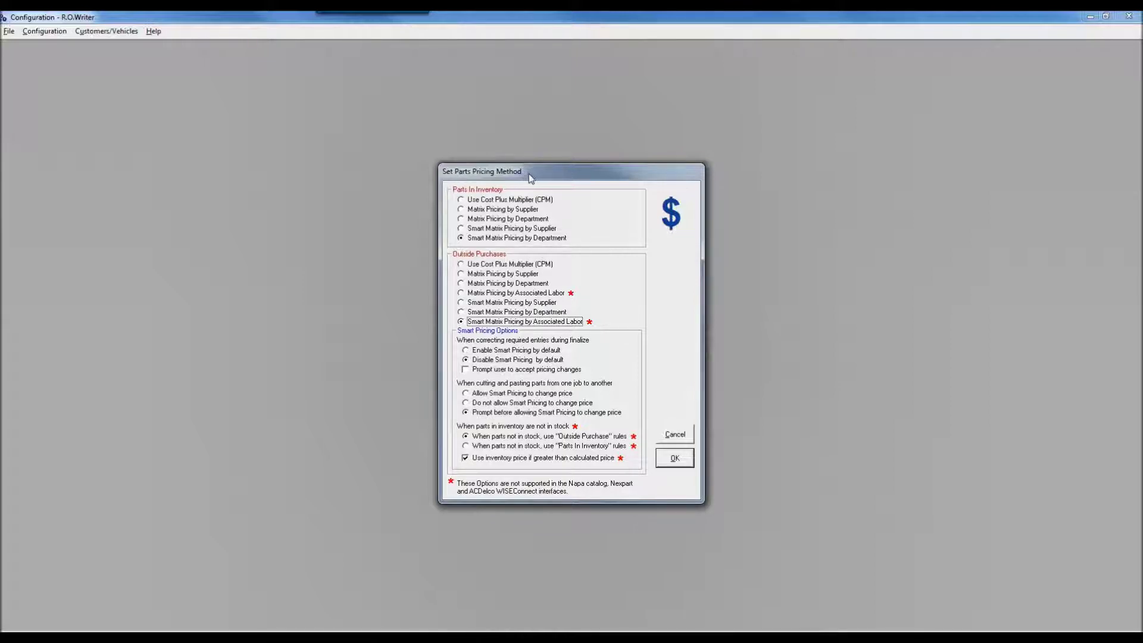
{"action": "left_click", "coordinate": [672, 460]}
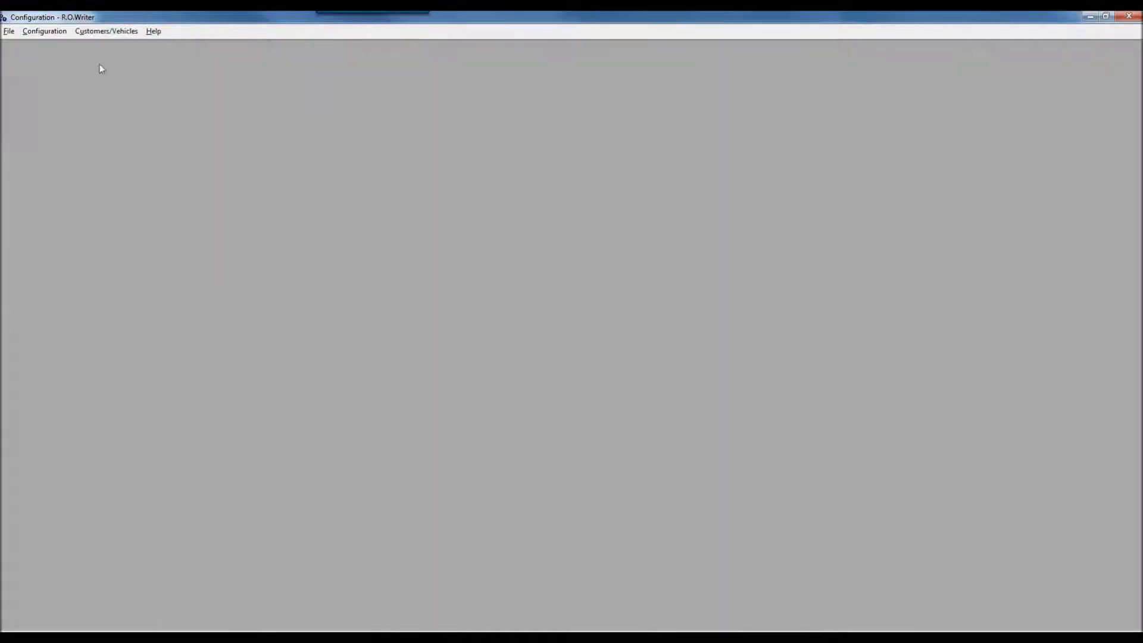
Open Configuration > Parts > Default Outside Purchase Pricing, confirming the password.
{"action": "left_click", "coordinate": [52, 31]}
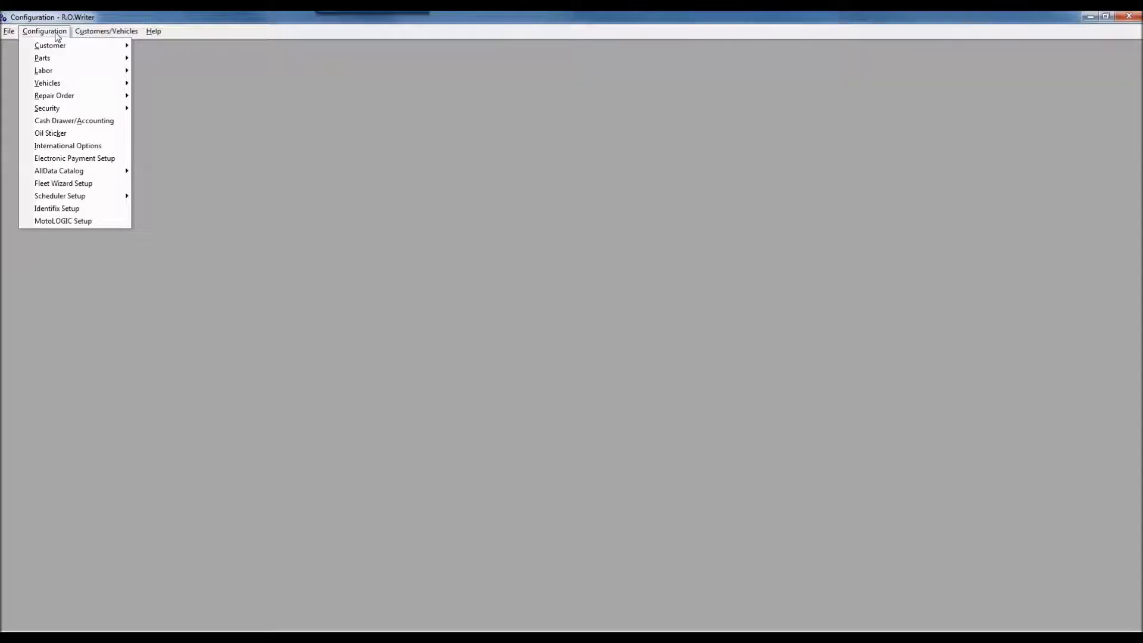
{"action": "mouse_move", "coordinate": [93, 71]}
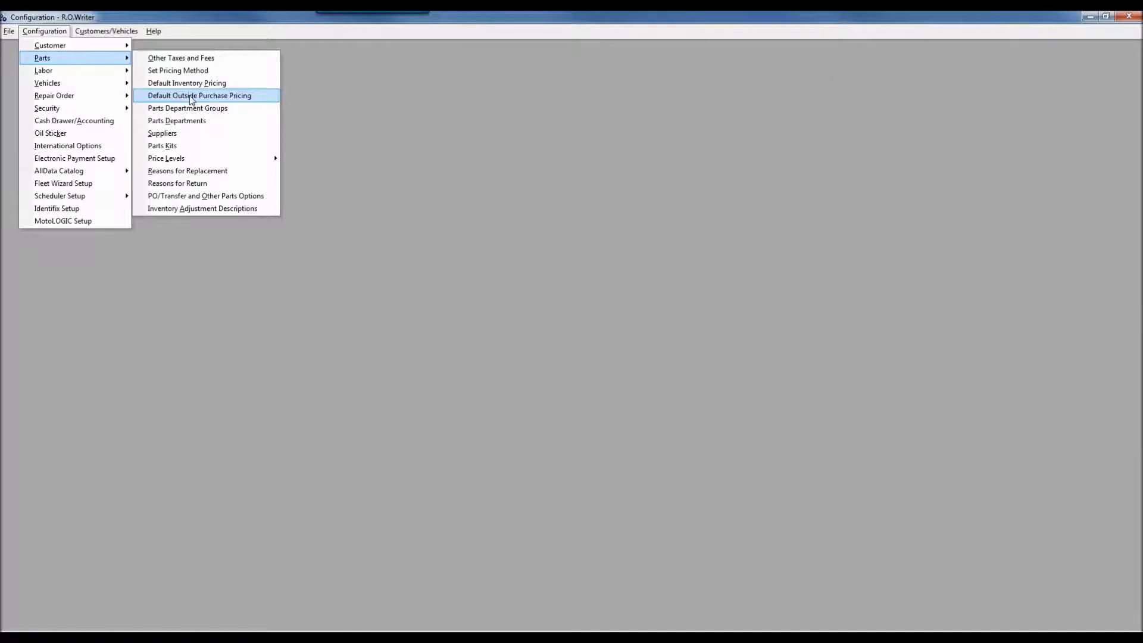
{"action": "left_click", "coordinate": [188, 96]}
{"action": "key", "text": "Return"}
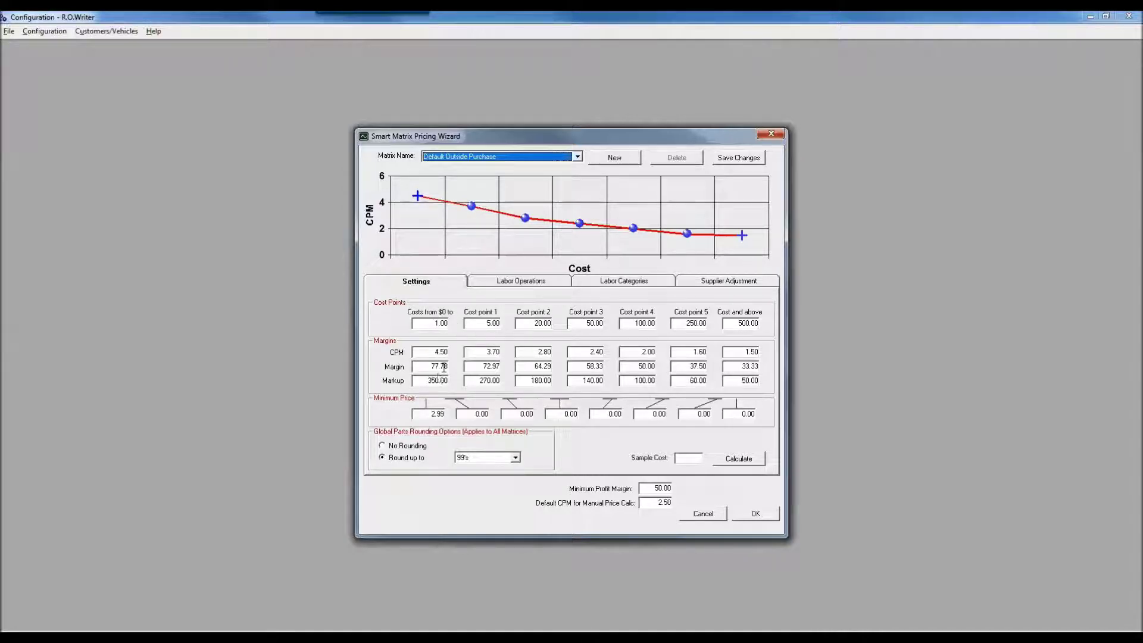
{"action": "left_click", "coordinate": [489, 324]}
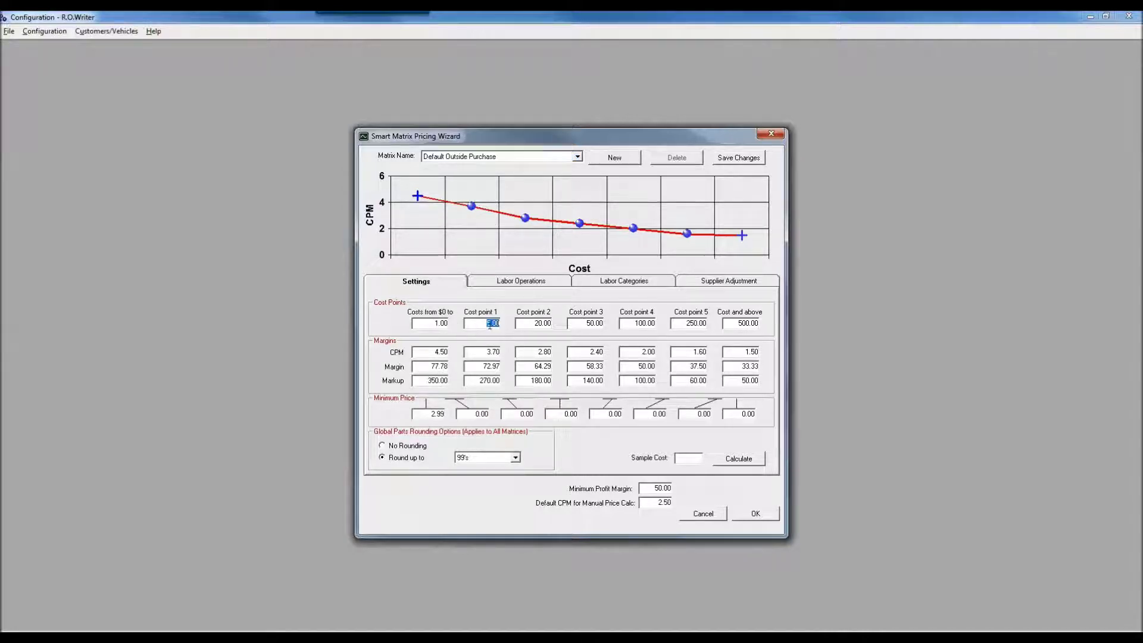
{"action": "left_click", "coordinate": [496, 352]}
{"action": "left_click", "coordinate": [517, 324]}
Change the lowest tier's CPM to 5.00 and enter 0.7400 as Cost point 1's margin.
{"action": "left_click", "coordinate": [431, 352]}
{"action": "left_click", "coordinate": [431, 366]}
{"action": "left_click", "coordinate": [453, 380]}
{"action": "left_click", "coordinate": [439, 352]}
{"action": "key", "text": "BackSpace"}
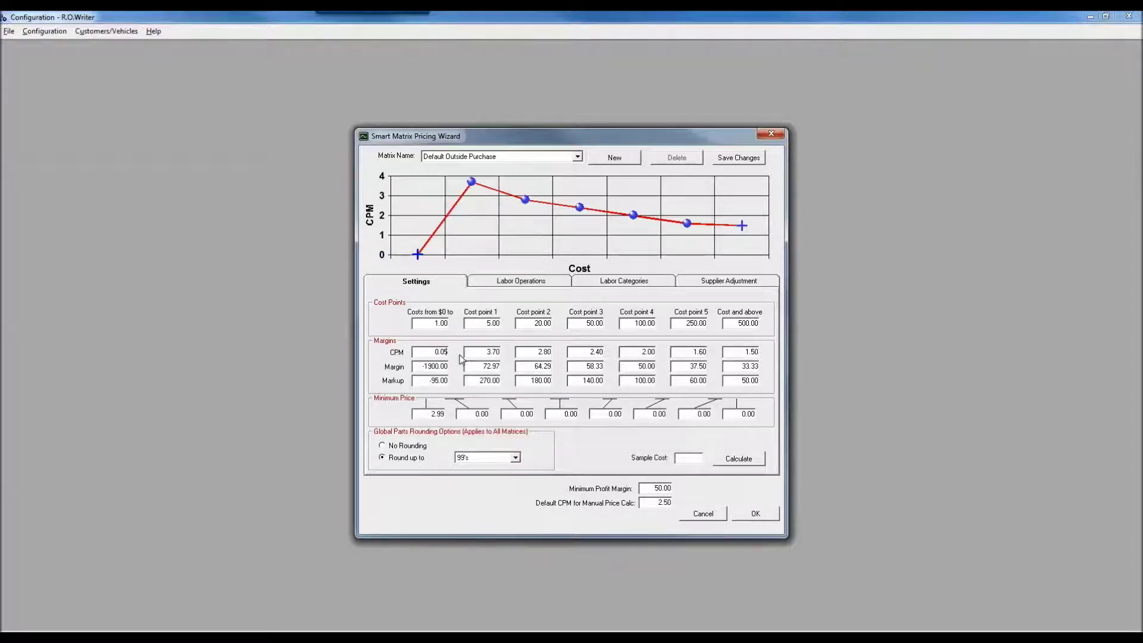
{"action": "type", "text": "5.00"}
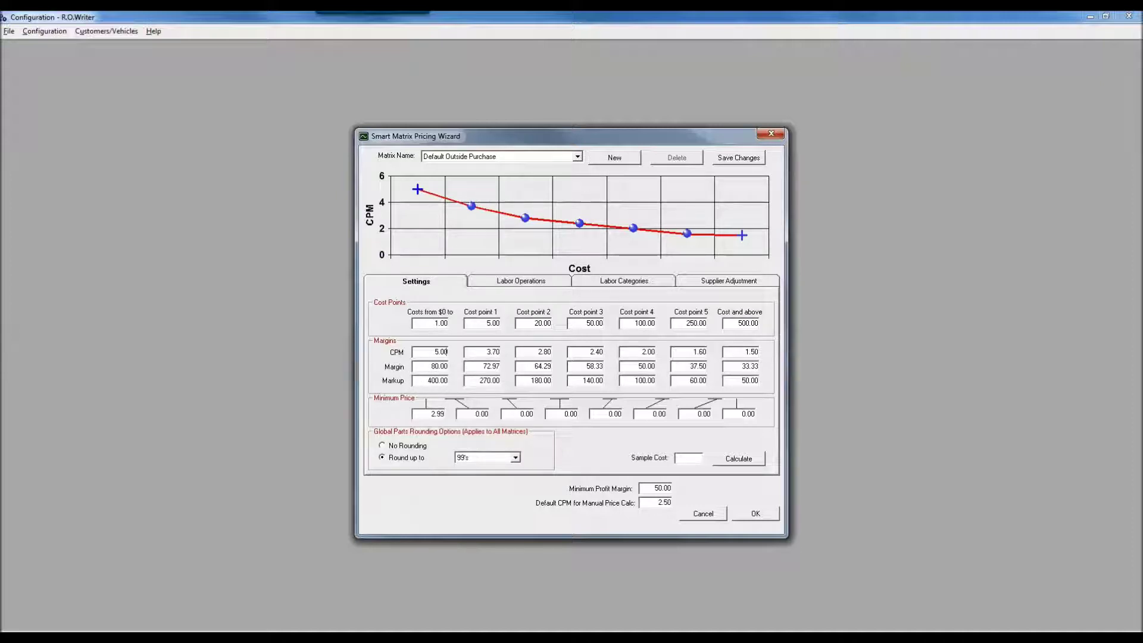
{"action": "double_click", "coordinate": [489, 367]}
{"action": "type", "text": "0.74"}
{"action": "type", "text": "00"}
Enter 4.00 as Cost point 1's CPM, then set its margin to 76 (4.17 CPM, 317.00 markup).
{"action": "key", "text": "BackSpace"}
{"action": "type", "text": "4.00"}
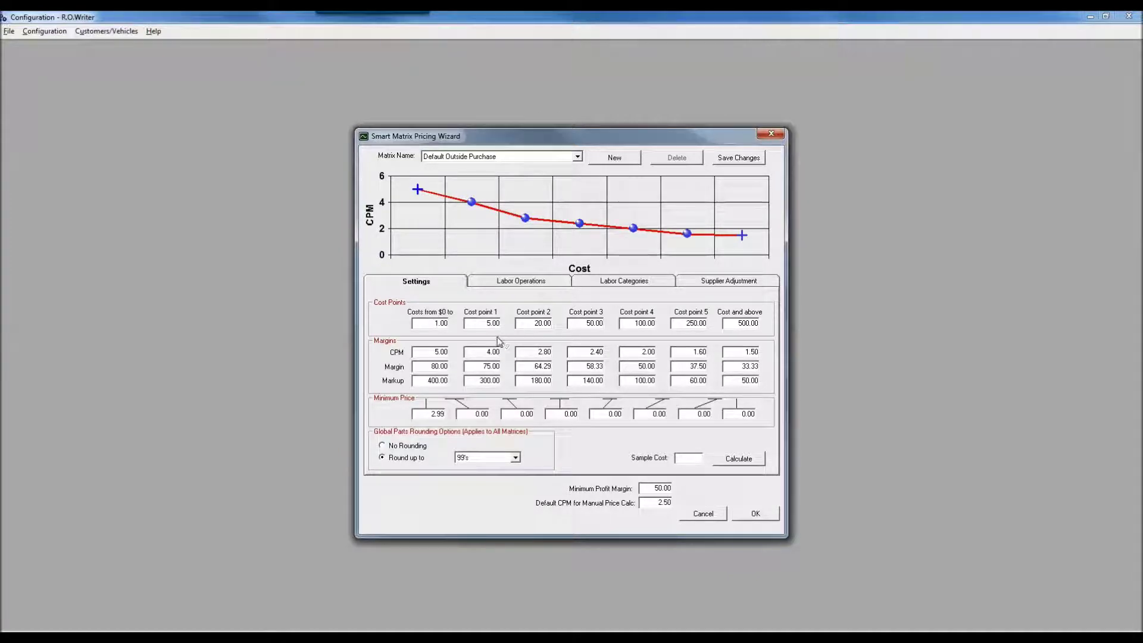
{"action": "left_click_drag", "start_coordinate": [481, 367], "coordinate": [537, 368]}
{"action": "type", "text": "76"}
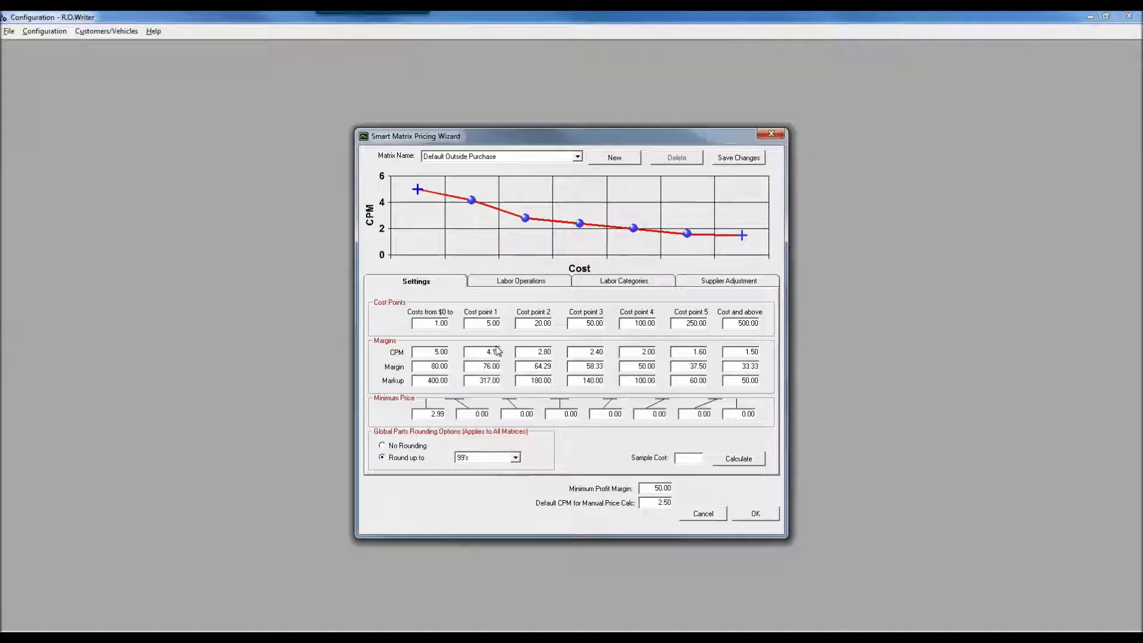
{"action": "left_click", "coordinate": [481, 324]}
Pick 99's in the Global Parts Rounding Options' Round up to dropdown.
{"action": "left_click", "coordinate": [516, 458]}
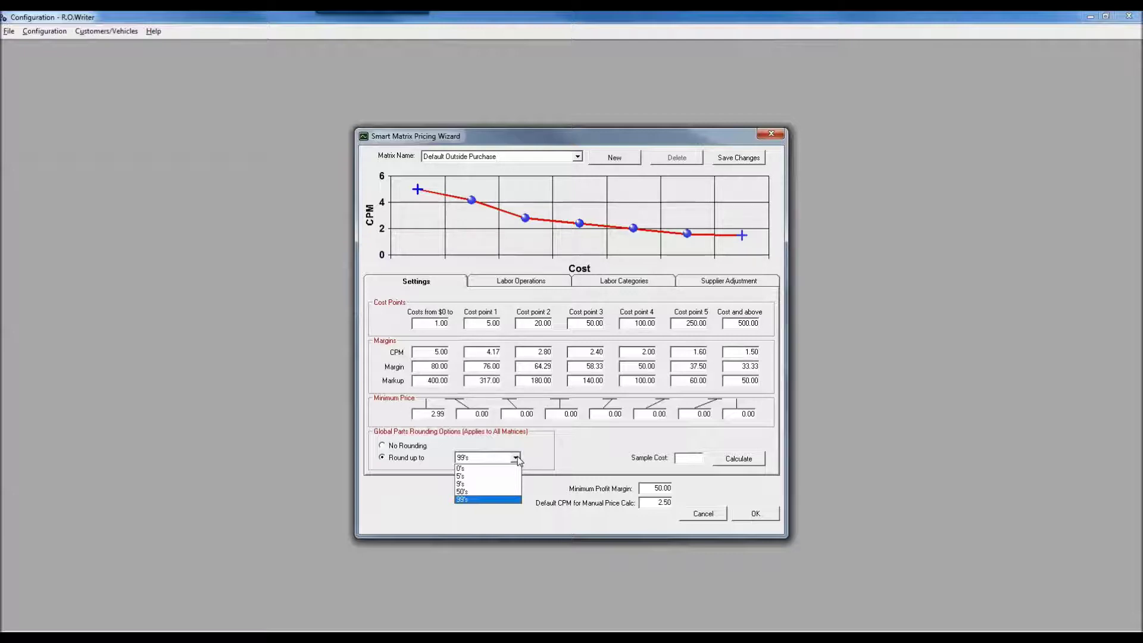
{"action": "left_click", "coordinate": [555, 453]}
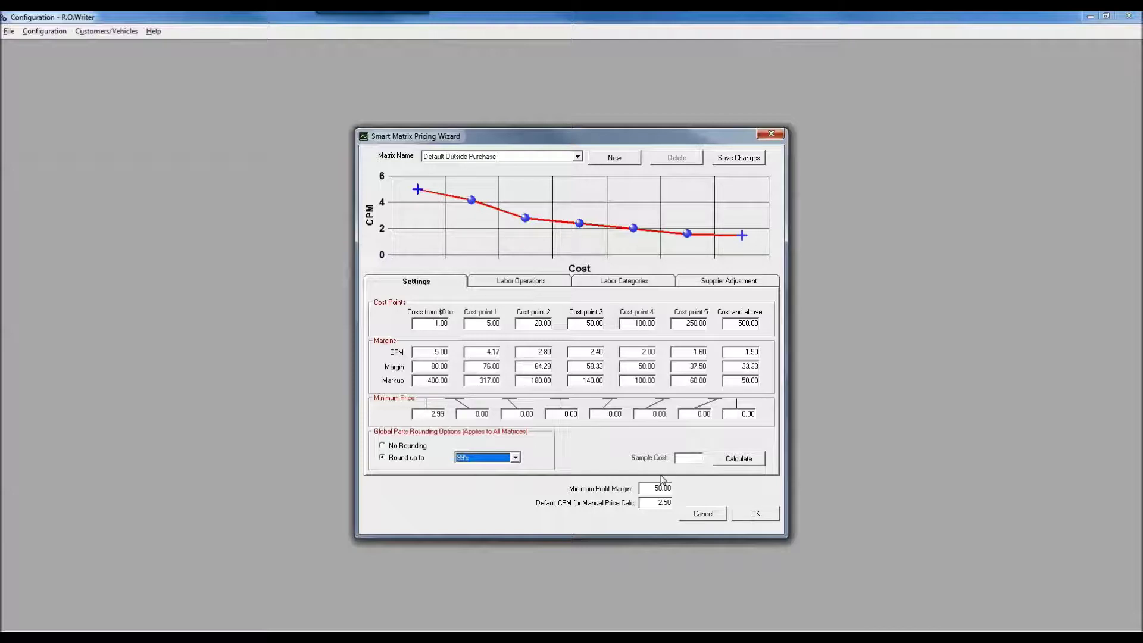
{"action": "left_click", "coordinate": [686, 459]}
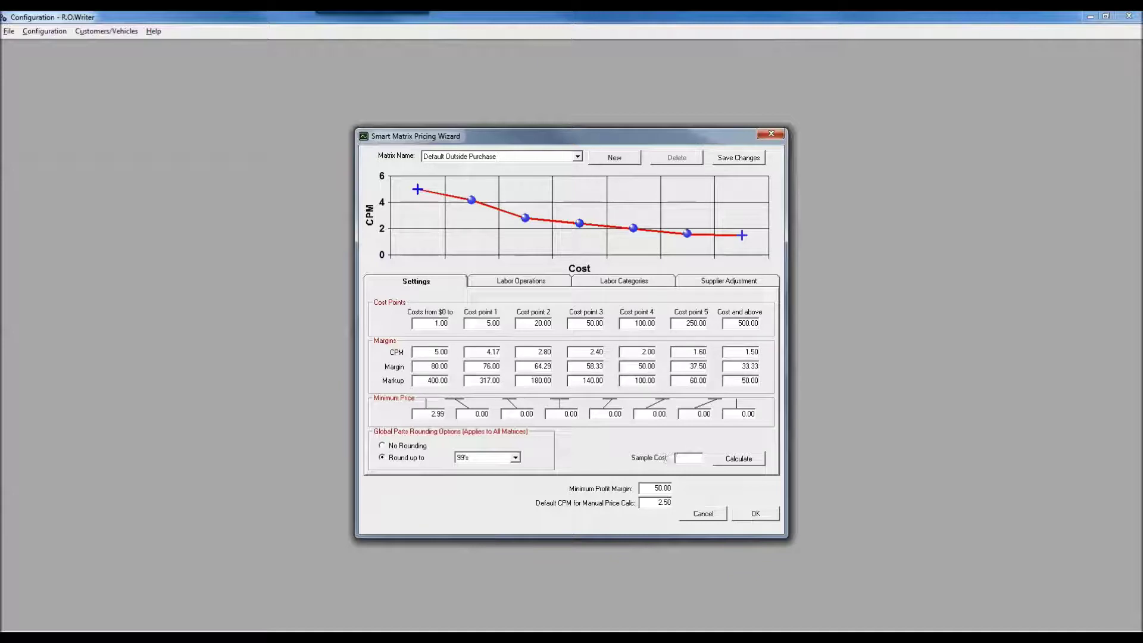
Calculate a 7.50 sample cost ($29.55, rounded to $29.99), compare with the margins, and dismiss.
{"action": "type", "text": "7.50"}
{"action": "left_click", "coordinate": [748, 460]}
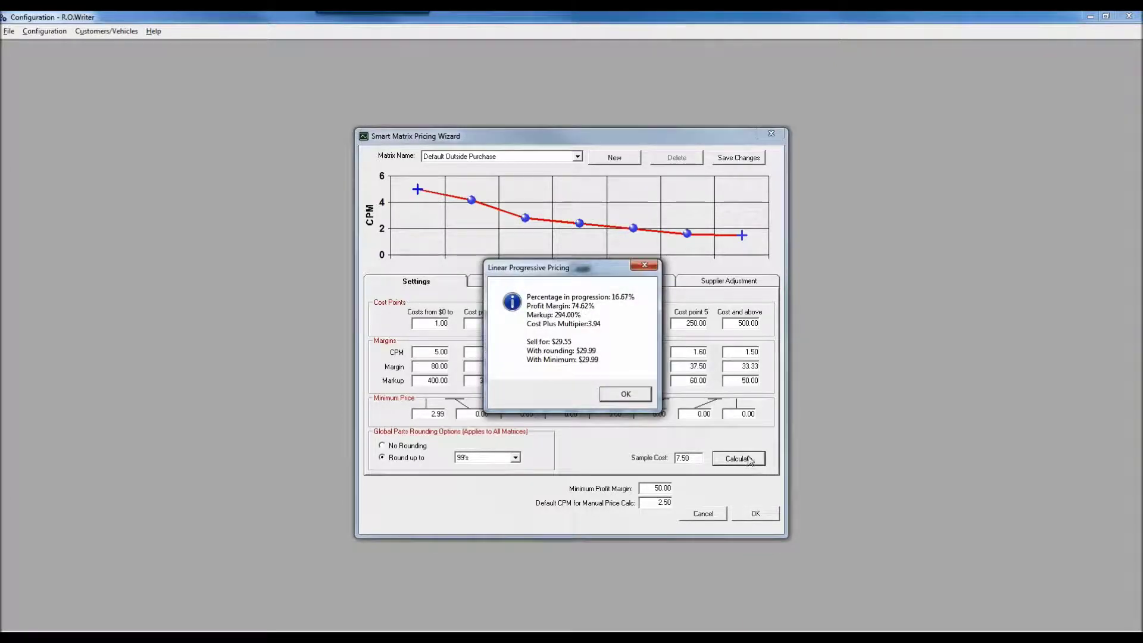
{"action": "left_click_drag", "start_coordinate": [585, 268], "coordinate": [722, 254]}
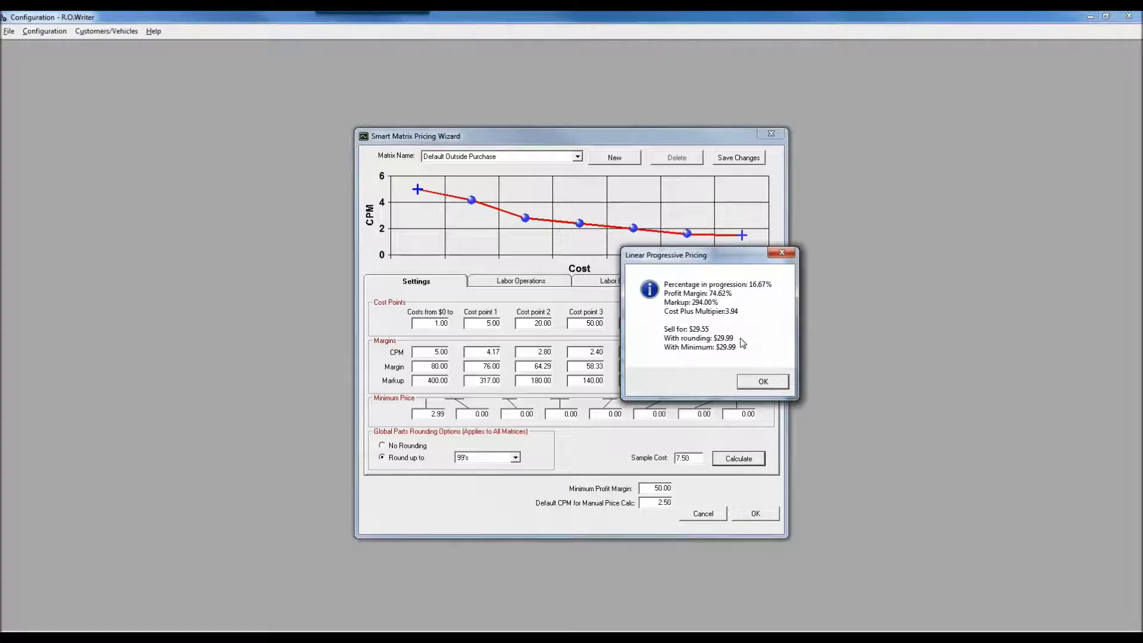
{"action": "left_click", "coordinate": [763, 382]}
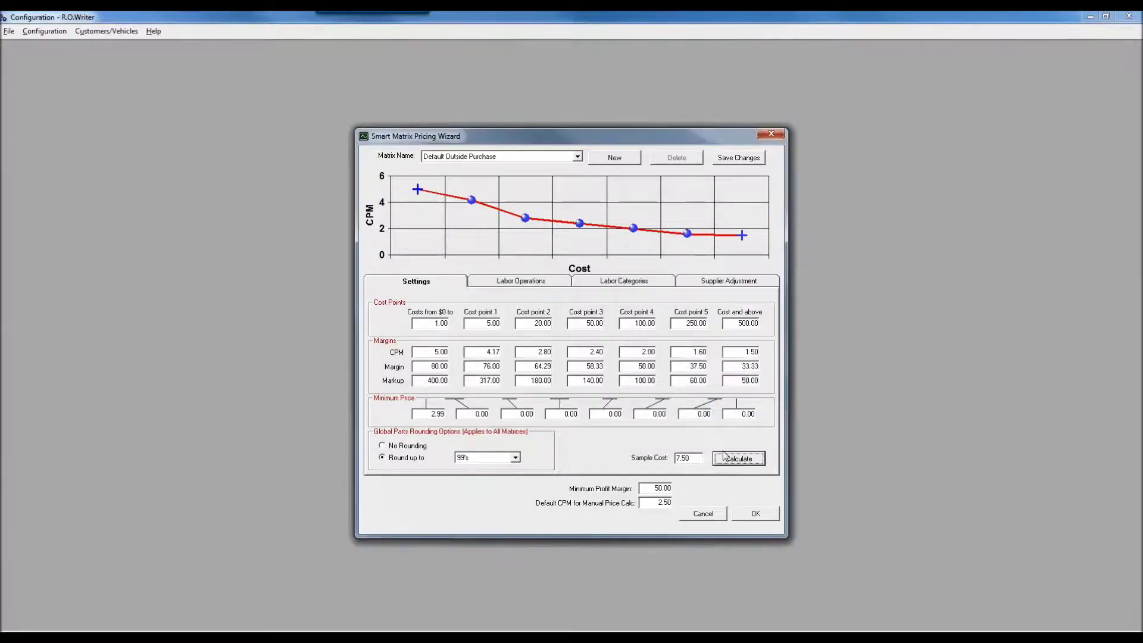
Calculate a 55 sample cost ($129.80, rounded to $129.99), read the result, and close it.
{"action": "key", "text": "shift+Tab"}
{"action": "type", "text": "5"}
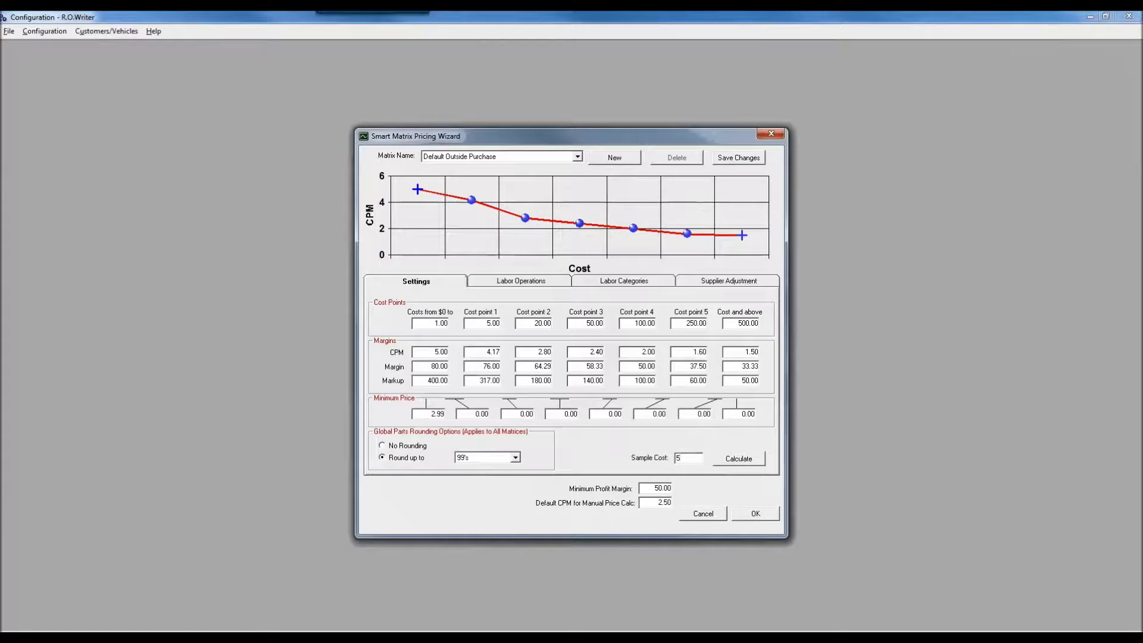
{"action": "left_click", "coordinate": [739, 460]}
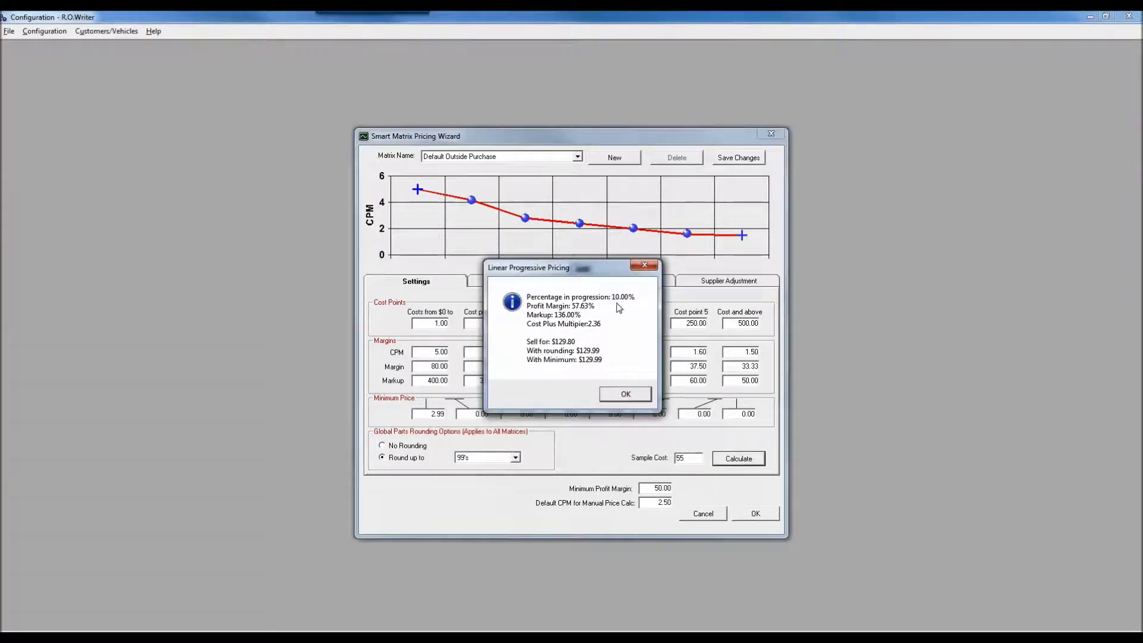
{"action": "left_click_drag", "start_coordinate": [602, 275], "coordinate": [496, 271]}
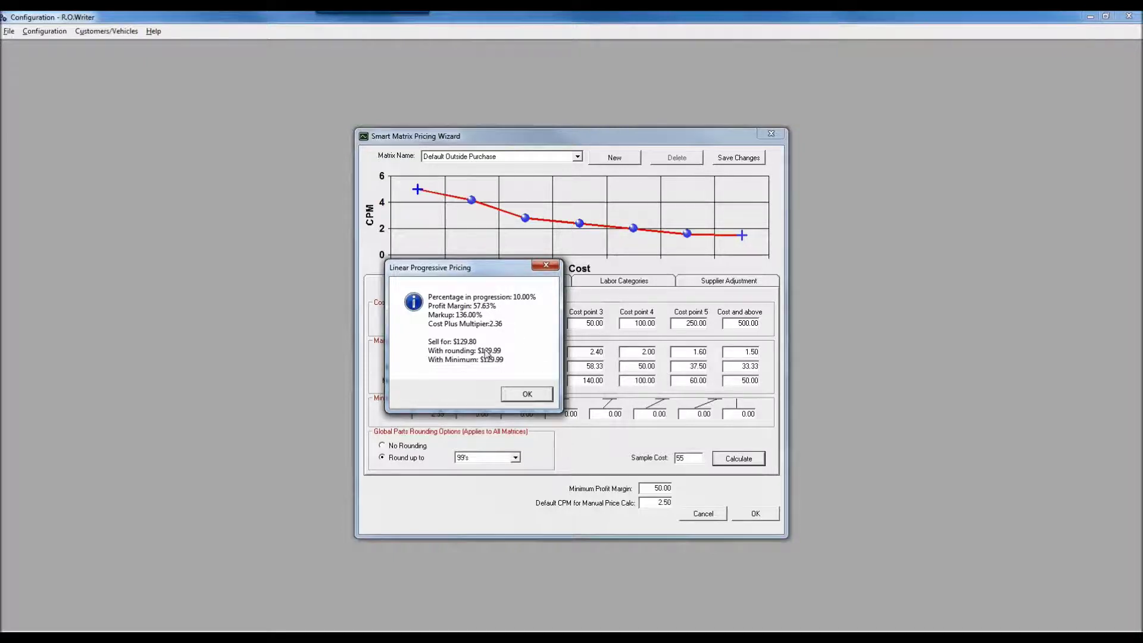
{"action": "left_click", "coordinate": [546, 266]}
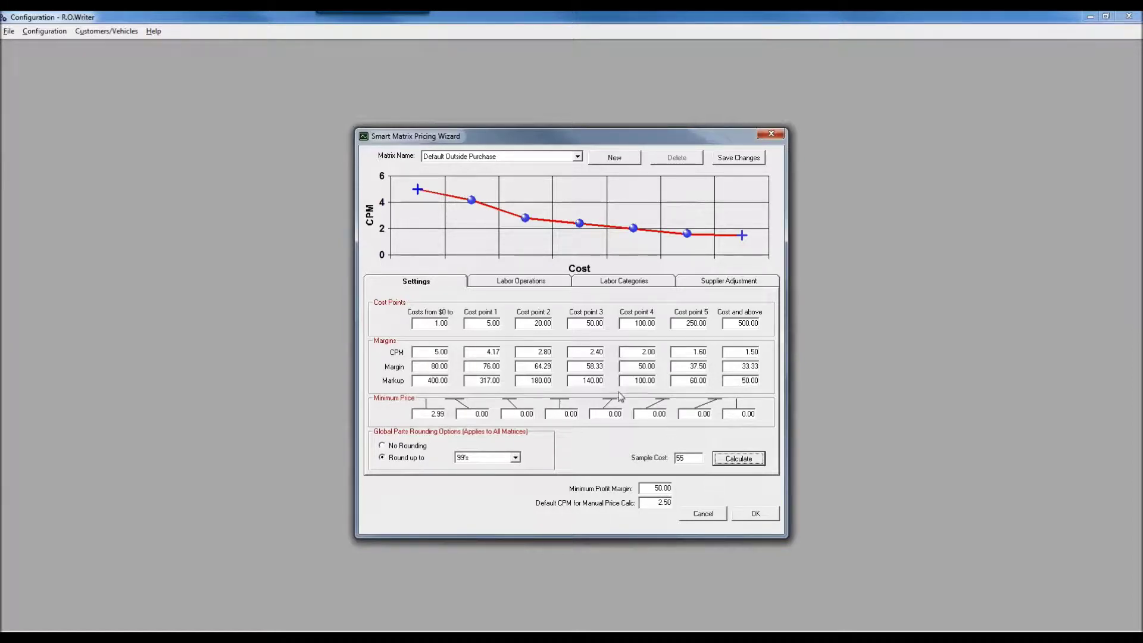
Move every excluded labor operation into the Default Outside Purchase matrix's included list with <<Add All.
{"action": "left_click", "coordinate": [543, 283]}
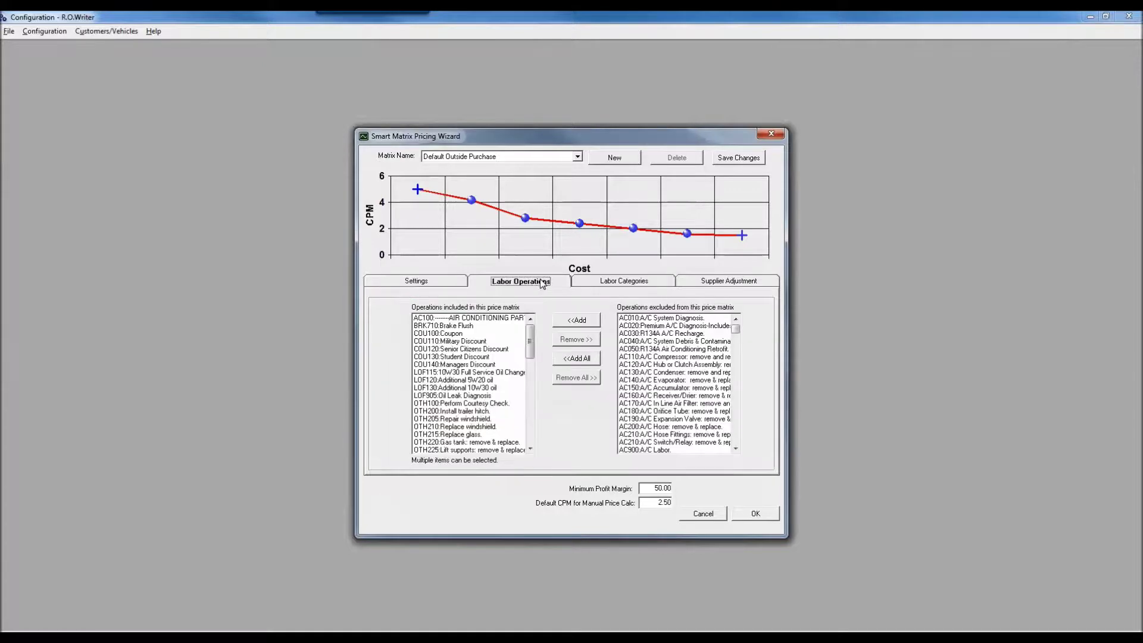
{"action": "left_click", "coordinate": [616, 282]}
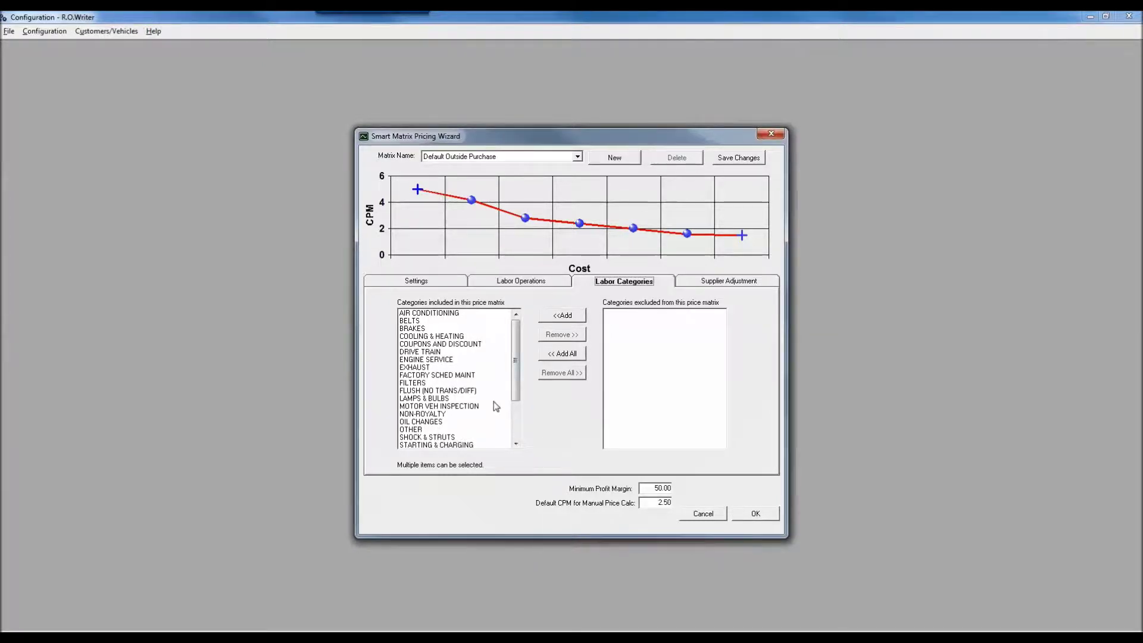
{"action": "left_click", "coordinate": [510, 284]}
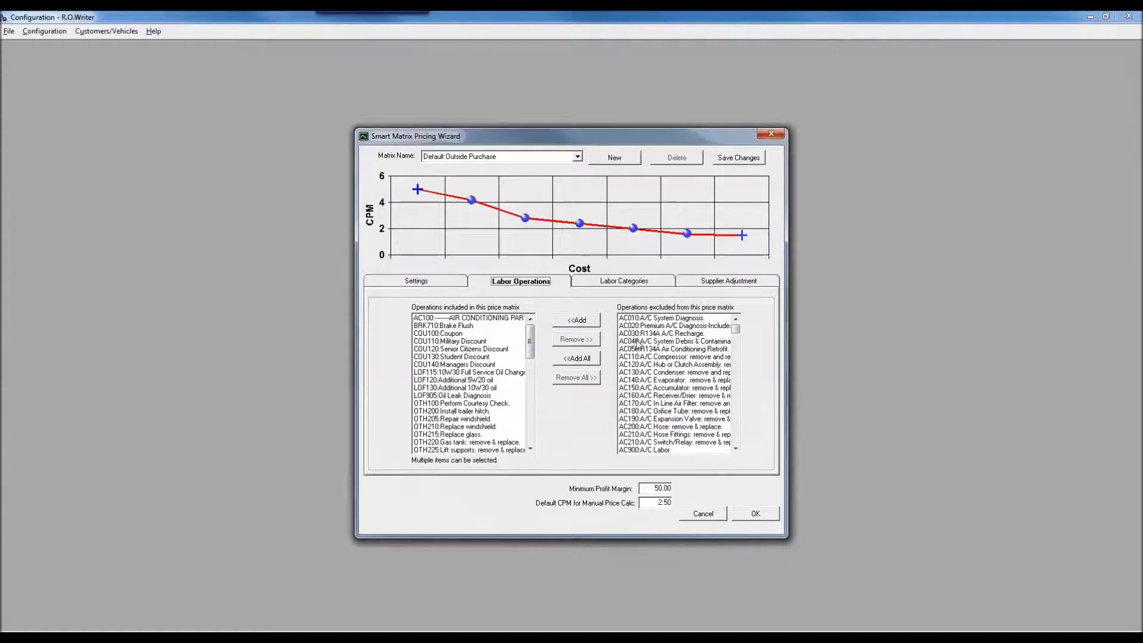
{"action": "left_click", "coordinate": [735, 433]}
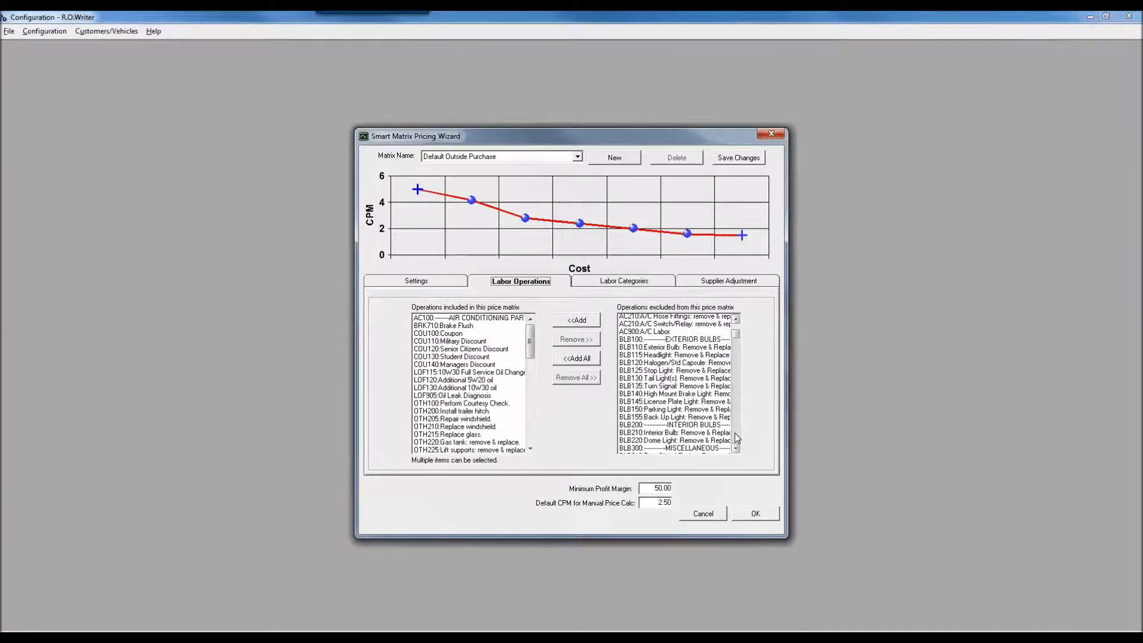
{"action": "left_click", "coordinate": [735, 433]}
{"action": "left_click", "coordinate": [735, 433]}
{"action": "left_click", "coordinate": [734, 433]}
{"action": "left_click", "coordinate": [735, 434]}
{"action": "left_click", "coordinate": [734, 433]}
{"action": "left_click", "coordinate": [735, 434]}
{"action": "left_click", "coordinate": [735, 434]}
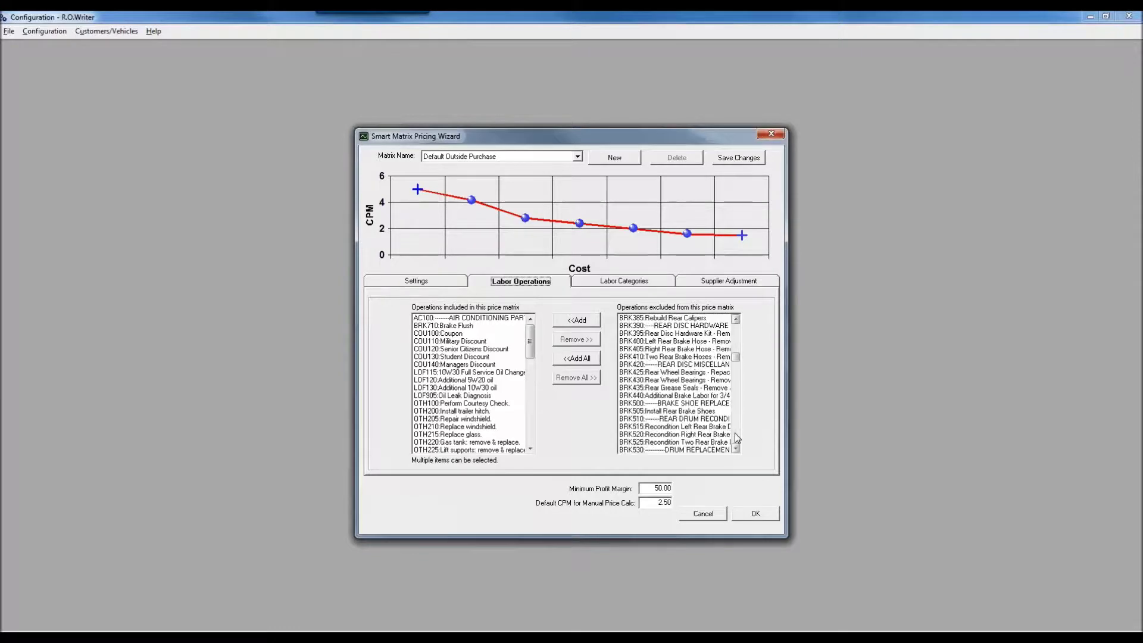
{"action": "left_click", "coordinate": [582, 360]}
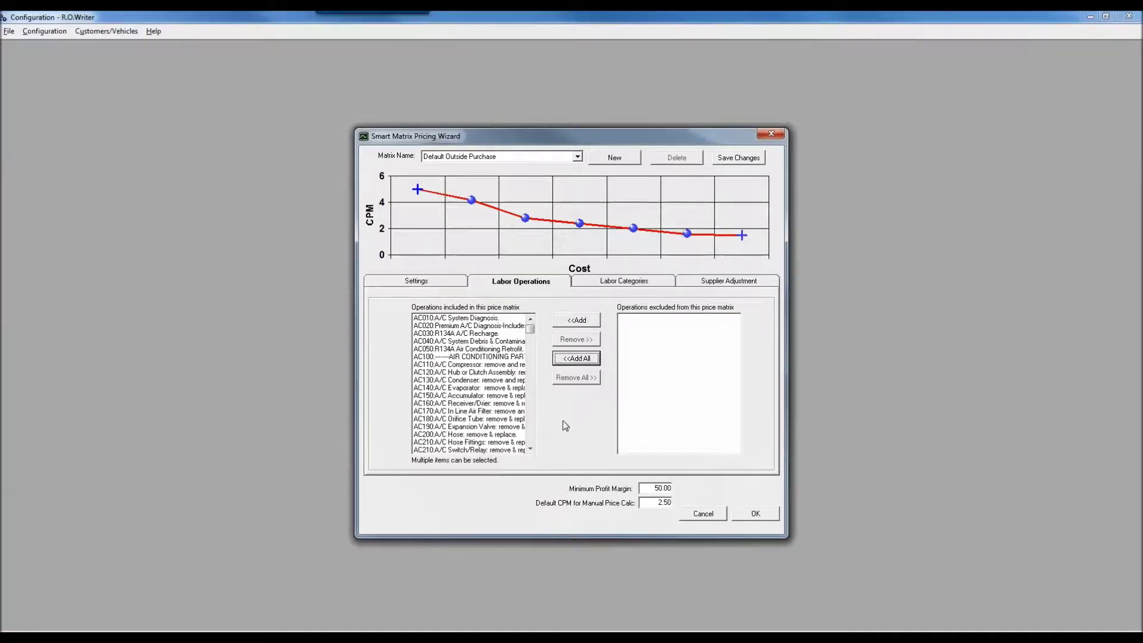
Confirm on the Labor Categories lists that every category is included and none excluded.
{"action": "left_click", "coordinate": [613, 285]}
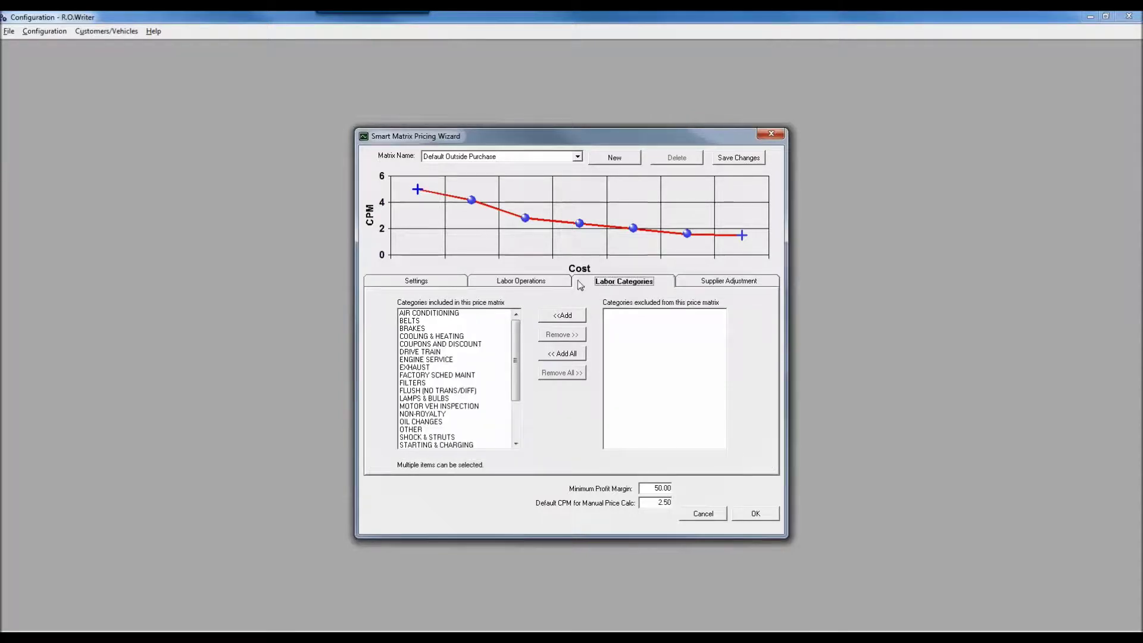
{"action": "left_click", "coordinate": [517, 285]}
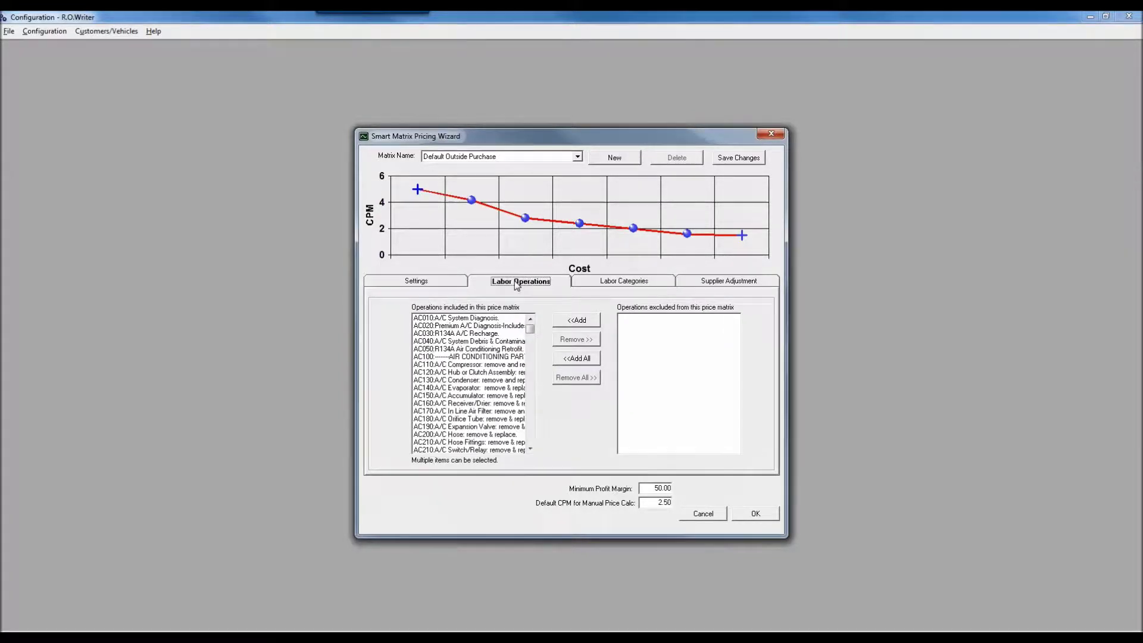
{"action": "left_click", "coordinate": [593, 285]}
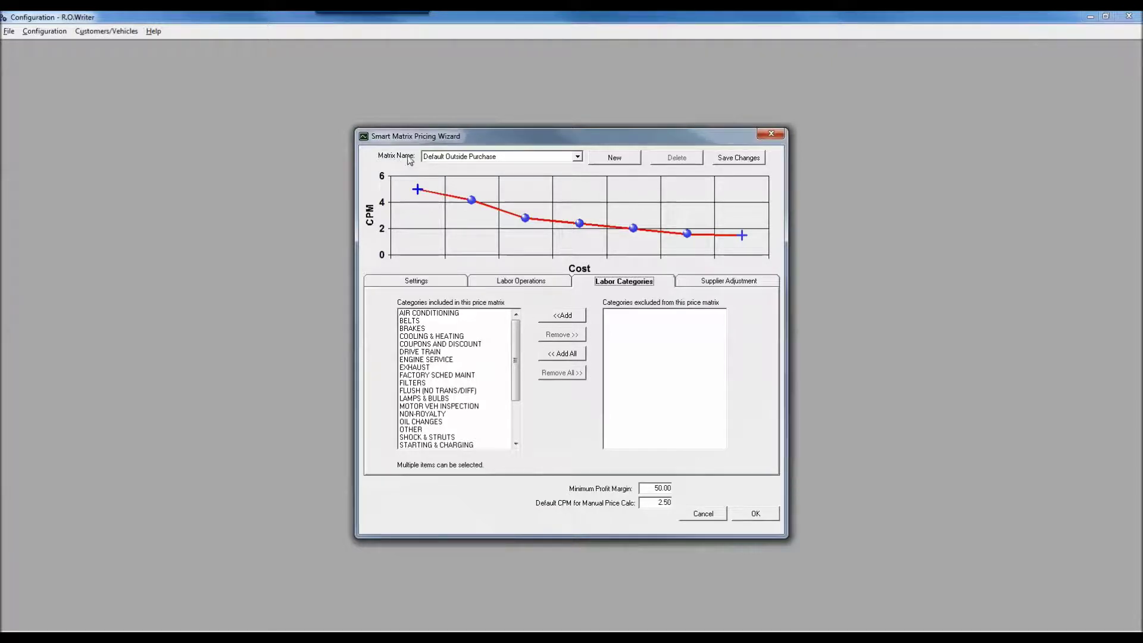
Create a new matrix named 'Brakes Smart Matrix' and include the BRAKES labor category in it.
{"action": "left_click", "coordinate": [612, 159]}
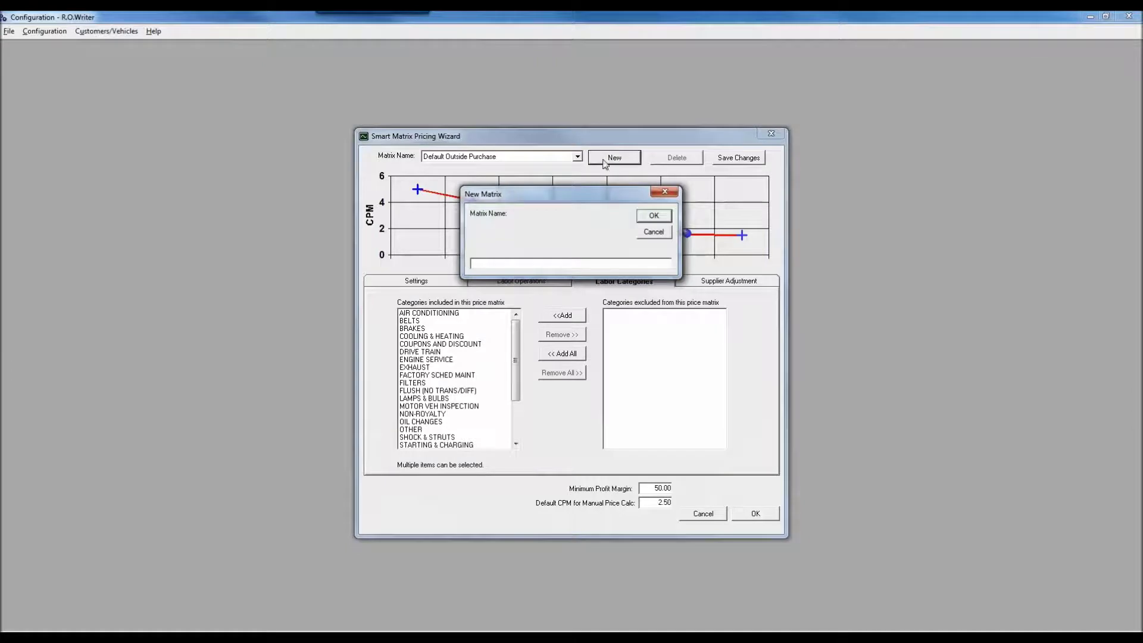
{"action": "type", "text": "Brakes L"}
{"action": "type", "text": "mart Matrix"}
{"action": "left_click", "coordinate": [654, 215]}
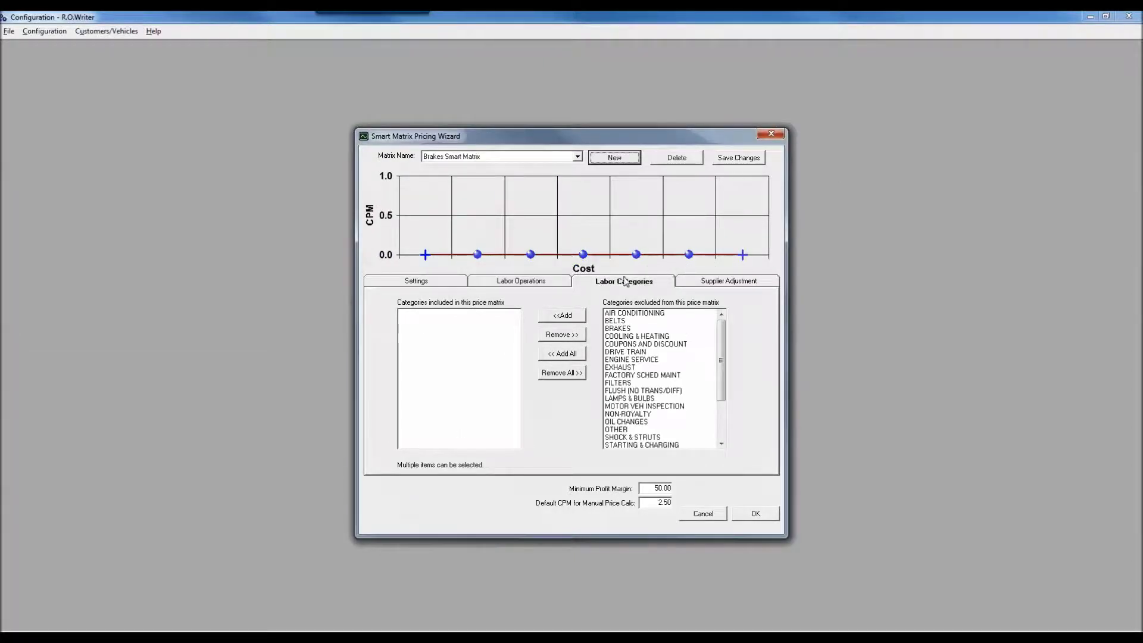
{"action": "left_click", "coordinate": [620, 331]}
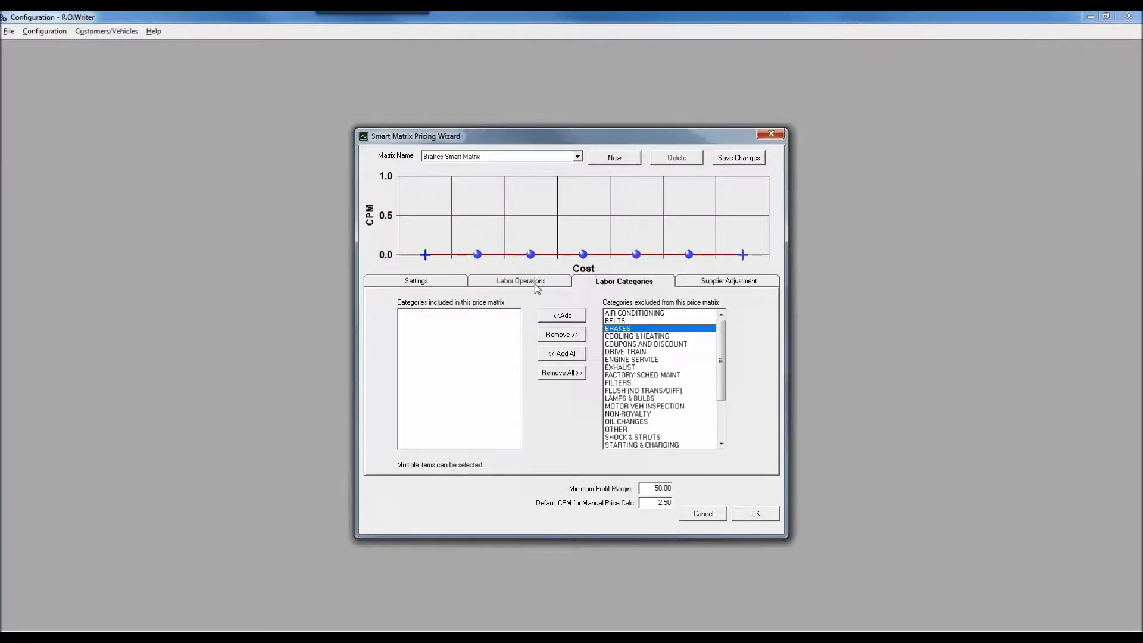
{"action": "left_click", "coordinate": [580, 322]}
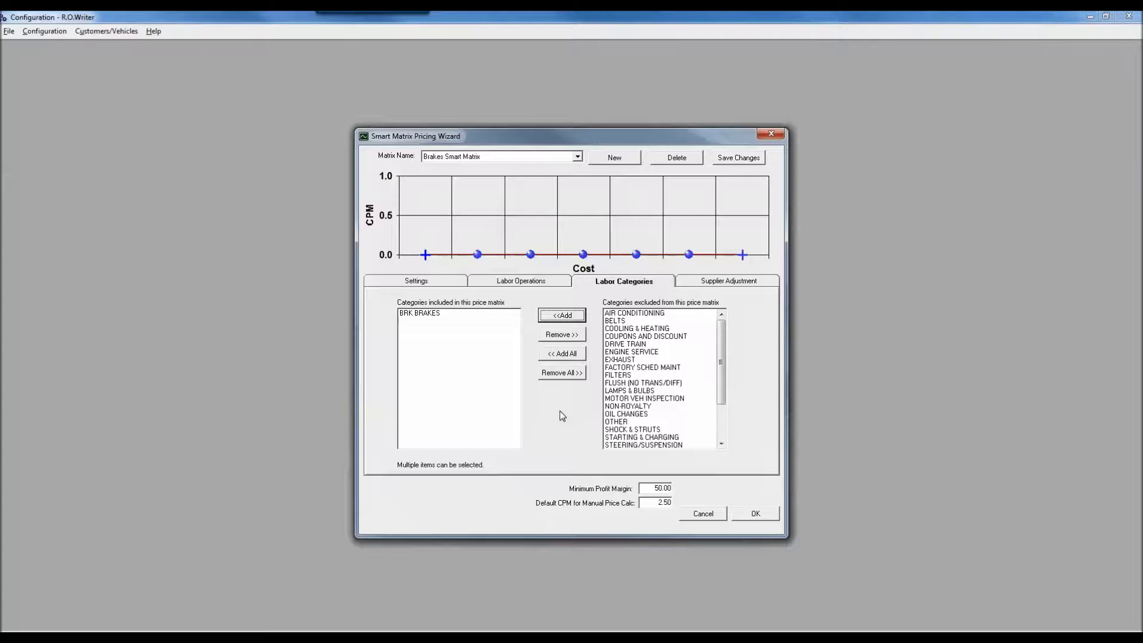
Enter the Brakes Smart Matrix cost points 20, 40, 60, 80, 100 and upward to 200.
{"action": "left_click", "coordinate": [409, 282]}
{"action": "double_click", "coordinate": [429, 323]}
{"action": "type", "text": "20"}
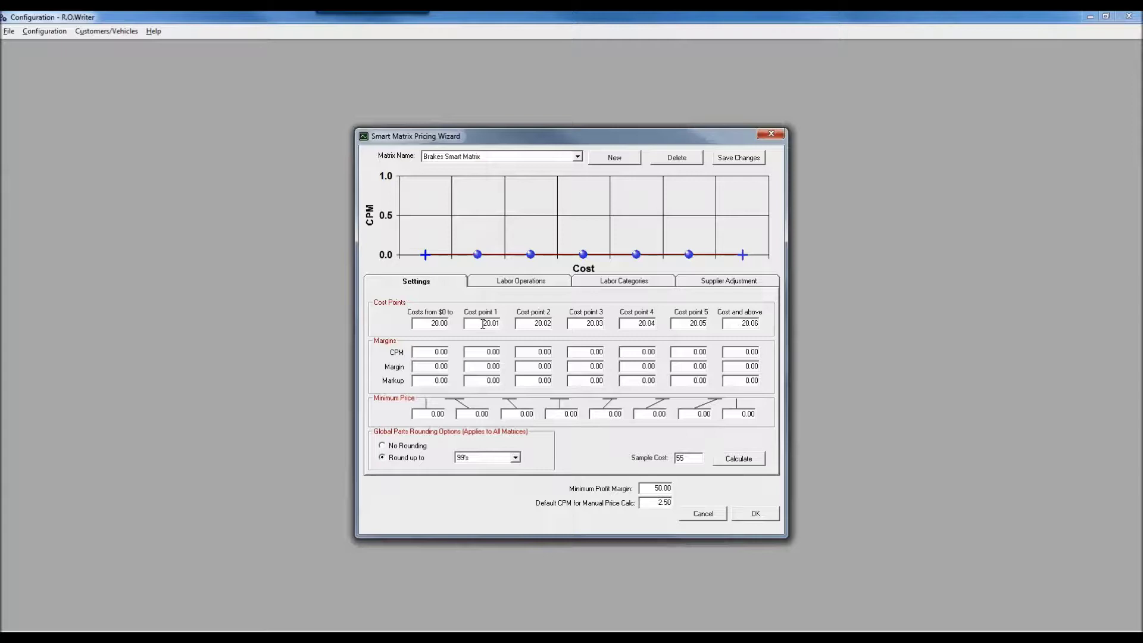
{"action": "left_click_drag", "start_coordinate": [483, 324], "coordinate": [535, 327]}
{"action": "type", "text": "0.40"}
{"action": "type", "text": "0"}
{"action": "key", "text": "Tab"}
{"action": "type", "text": "0.60"}
{"action": "type", "text": "0"}
{"action": "key", "text": "Tab"}
{"action": "type", "text": "8"}
{"action": "key", "text": "Tab"}
{"action": "type", "text": "1"}
{"action": "key", "text": "Tab"}
{"action": "type", "text": "15"}
{"action": "type", "text": "0"}
{"action": "key", "text": "Tab"}
{"action": "type", "text": "0.02"}
Enter CPMs 4, 3.5, 3, 2.5, 2.25, 2 and 1.75 and save the matrix.
{"action": "double_click", "coordinate": [430, 352]}
{"action": "type", "text": "4"}
{"action": "key", "text": "Tab"}
{"action": "key", "text": "Tab"}
{"action": "key", "text": "Tab"}
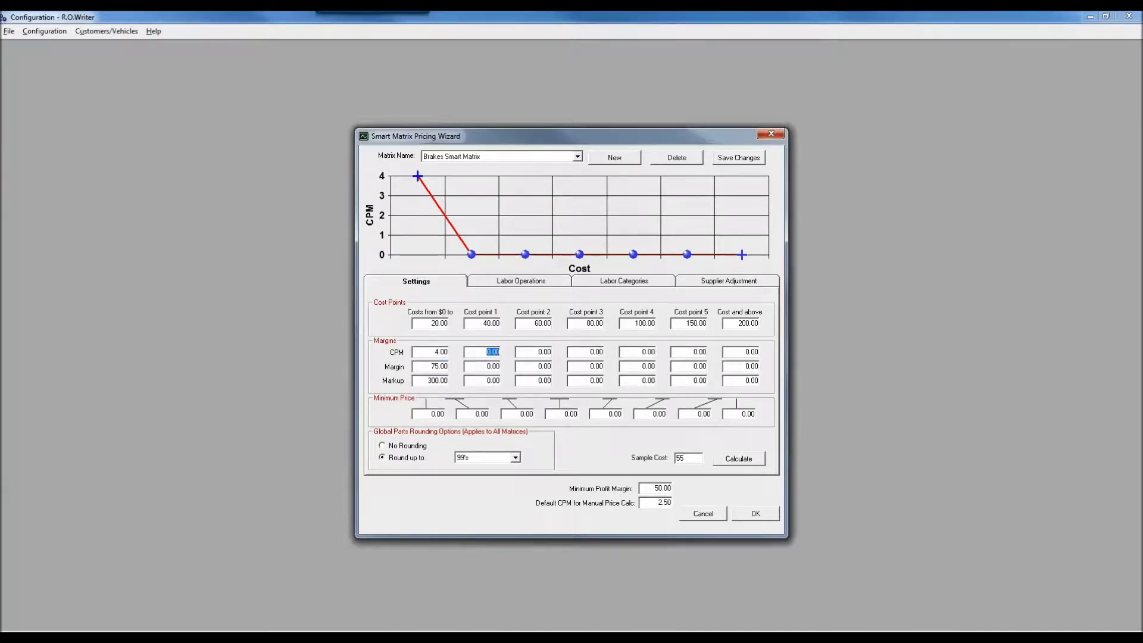
{"action": "type", "text": "3.5"}
{"action": "key", "text": "Tab"}
{"action": "key", "text": "Tab"}
{"action": "key", "text": "Tab"}
{"action": "type", "text": "3"}
{"action": "key", "text": "Tab"}
{"action": "key", "text": "Tab"}
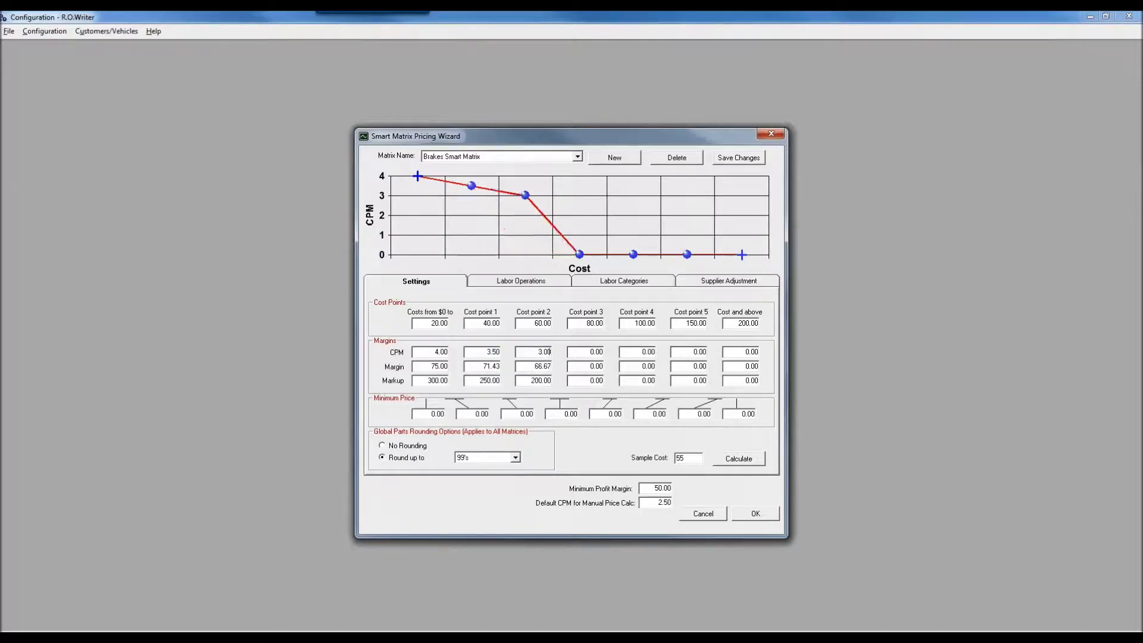
{"action": "key", "text": "Tab"}
{"action": "type", "text": "2.5"}
{"action": "key", "text": "Tab"}
{"action": "key", "text": "Tab"}
{"action": "key", "text": "Tab"}
{"action": "type", "text": "2.25"}
{"action": "key", "text": "Tab"}
{"action": "key", "text": "Tab"}
{"action": "key", "text": "Tab"}
{"action": "type", "text": "2"}
{"action": "key", "text": "Tab"}
{"action": "key", "text": "Tab"}
{"action": "key", "text": "Tab"}
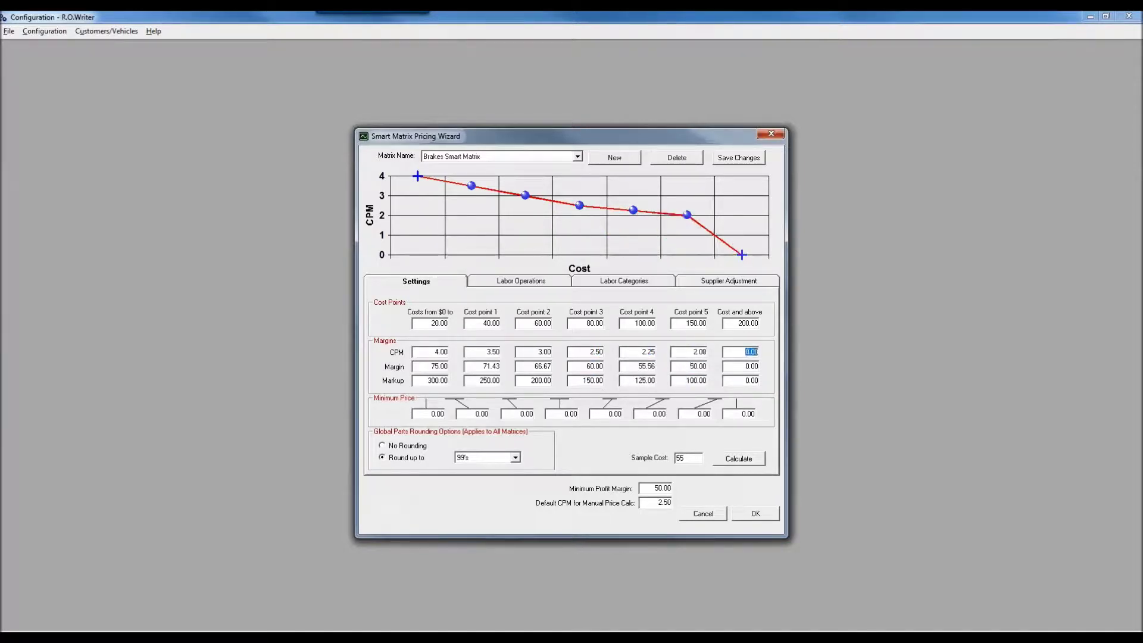
{"action": "type", "text": "1.75"}
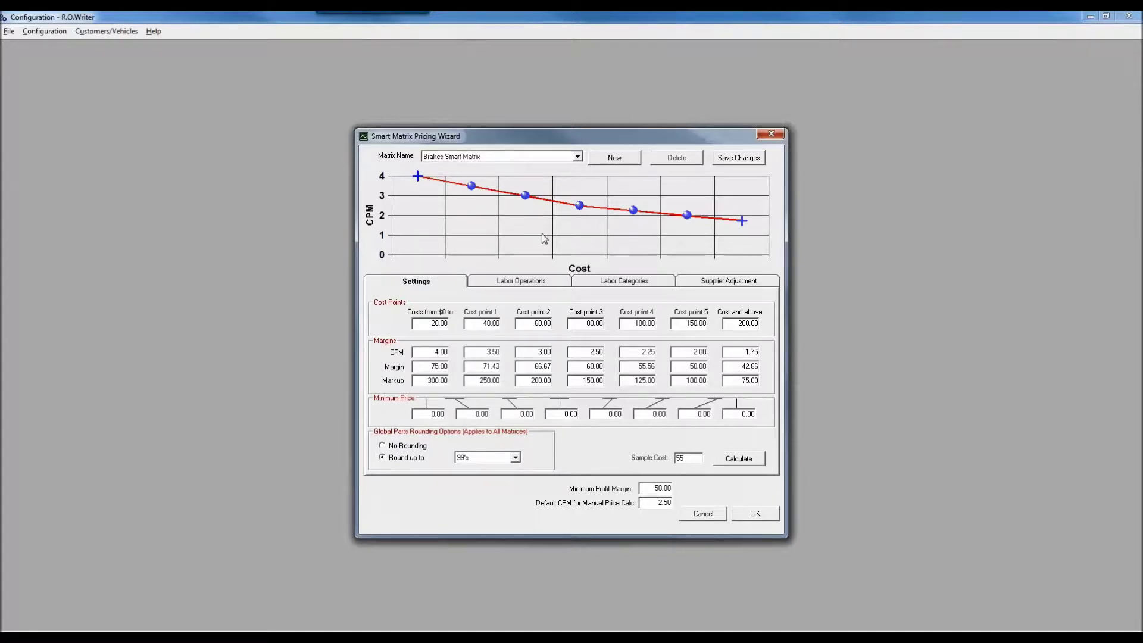
{"action": "left_click", "coordinate": [741, 157]}
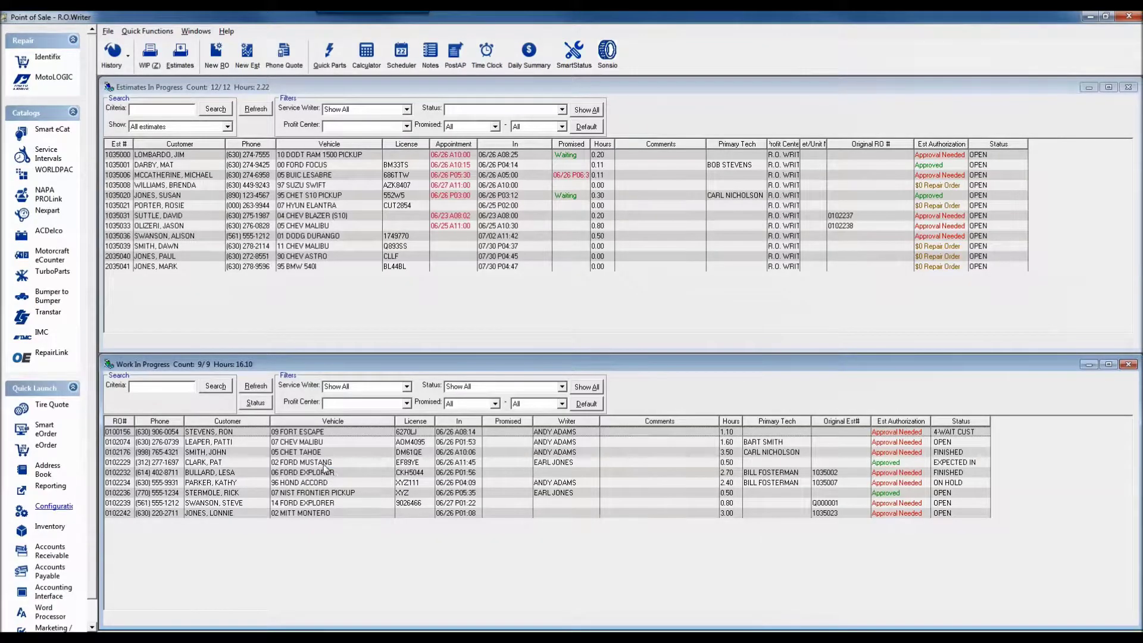
Add the 110 A/C Compressor: remove and replace labor job to the 2002 Ford Mustang repair order.
{"action": "left_click", "coordinate": [328, 464]}
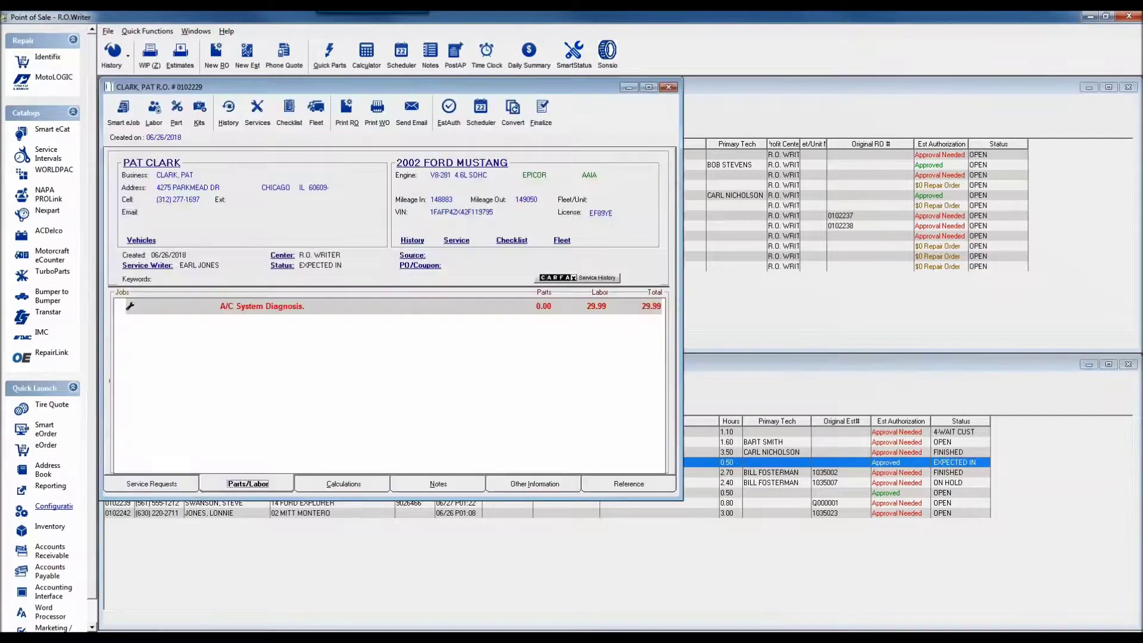
{"action": "left_click", "coordinate": [154, 113]}
{"action": "left_click", "coordinate": [523, 184]}
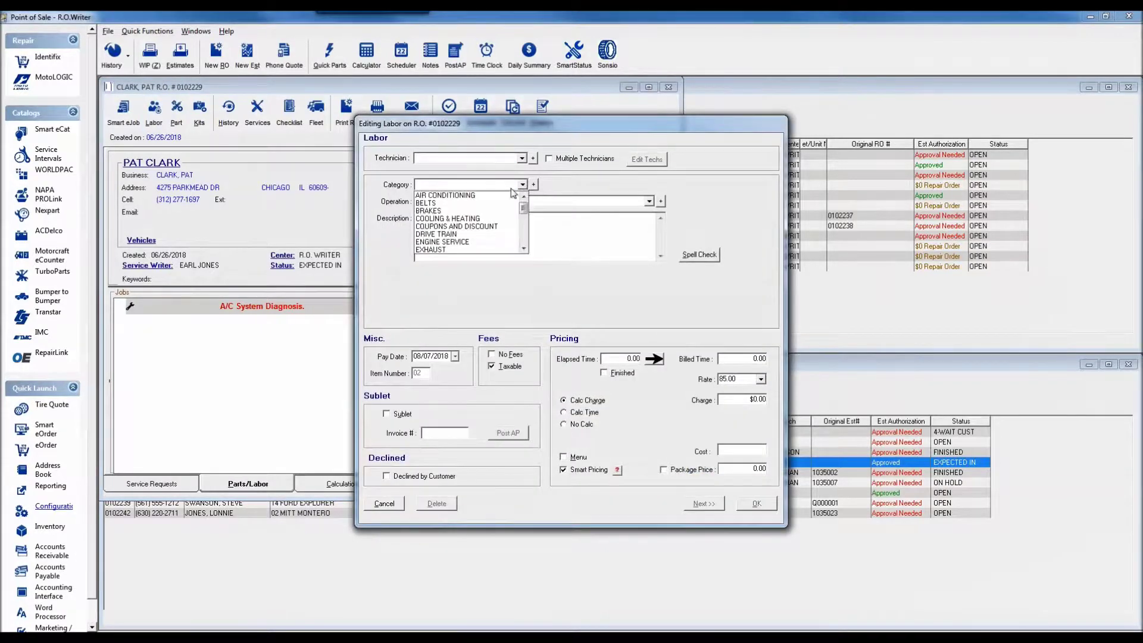
{"action": "left_click", "coordinate": [473, 196]}
{"action": "left_click", "coordinate": [511, 200]}
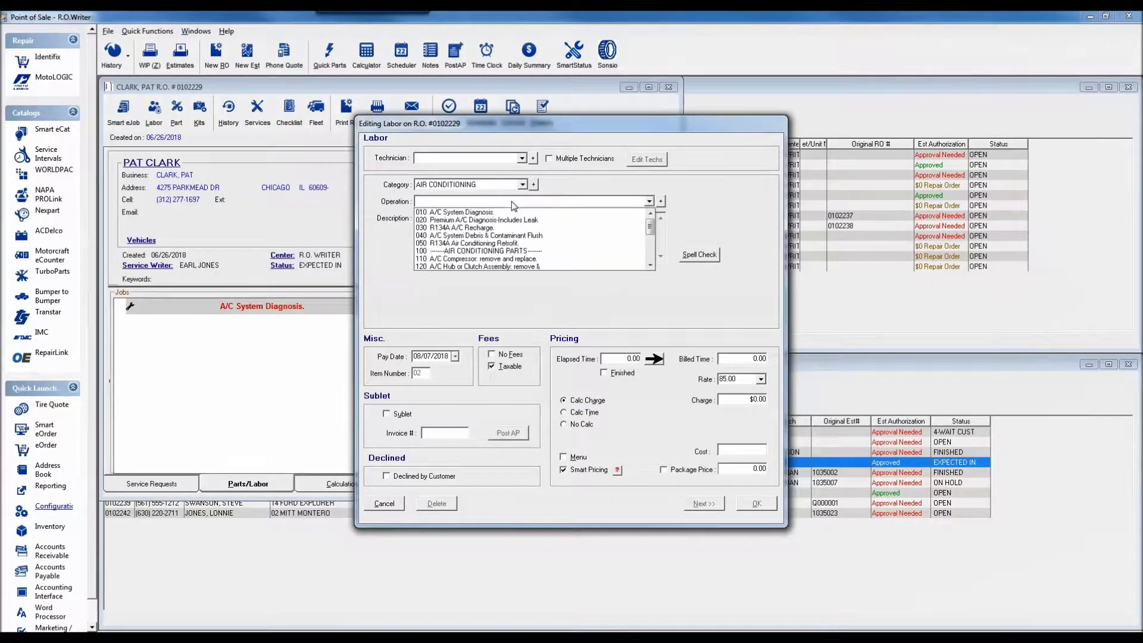
{"action": "left_click", "coordinate": [480, 258]}
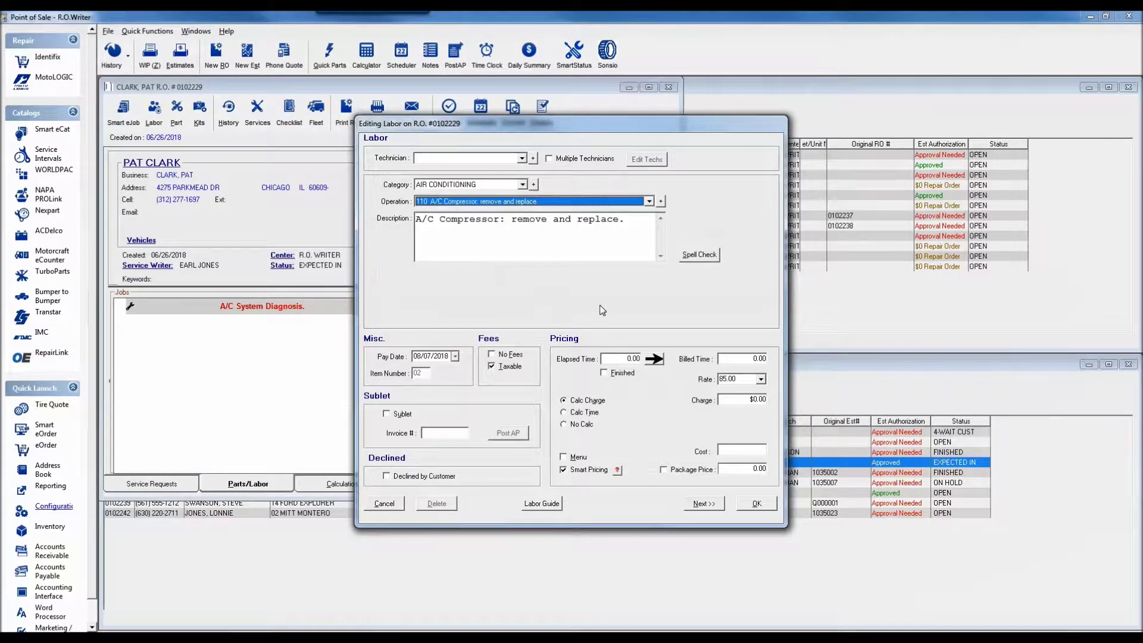
{"action": "left_click", "coordinate": [705, 504]}
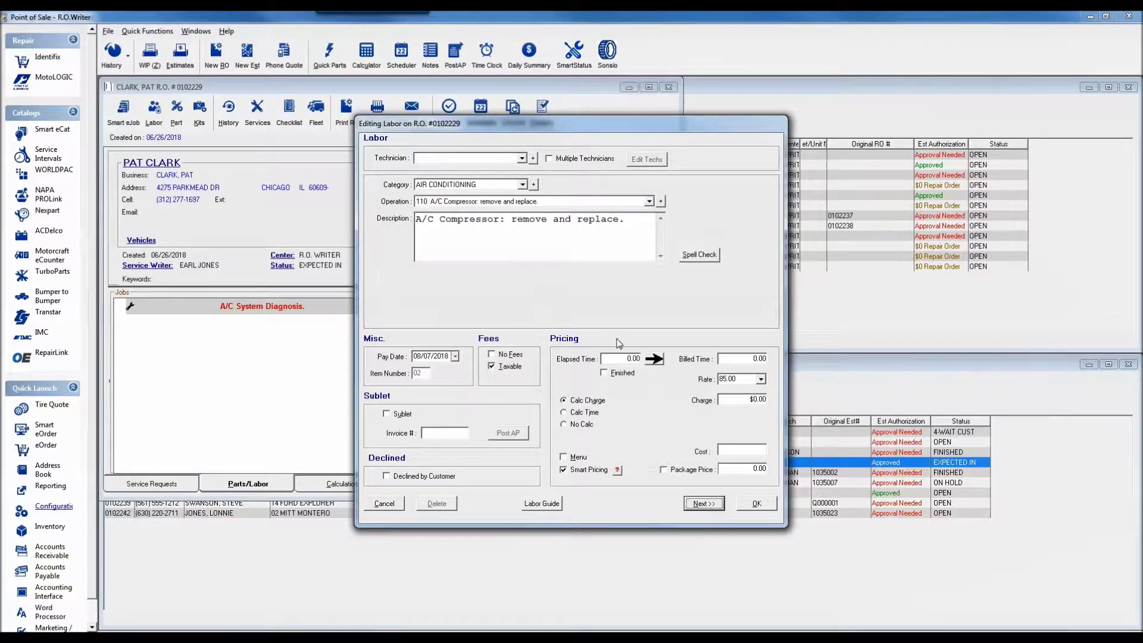
Add the Brakes job 070 Install Front Disc Brake Pads to the repair order.
{"action": "left_click", "coordinate": [522, 185]}
{"action": "left_click", "coordinate": [482, 211]}
{"action": "left_click", "coordinate": [487, 201]}
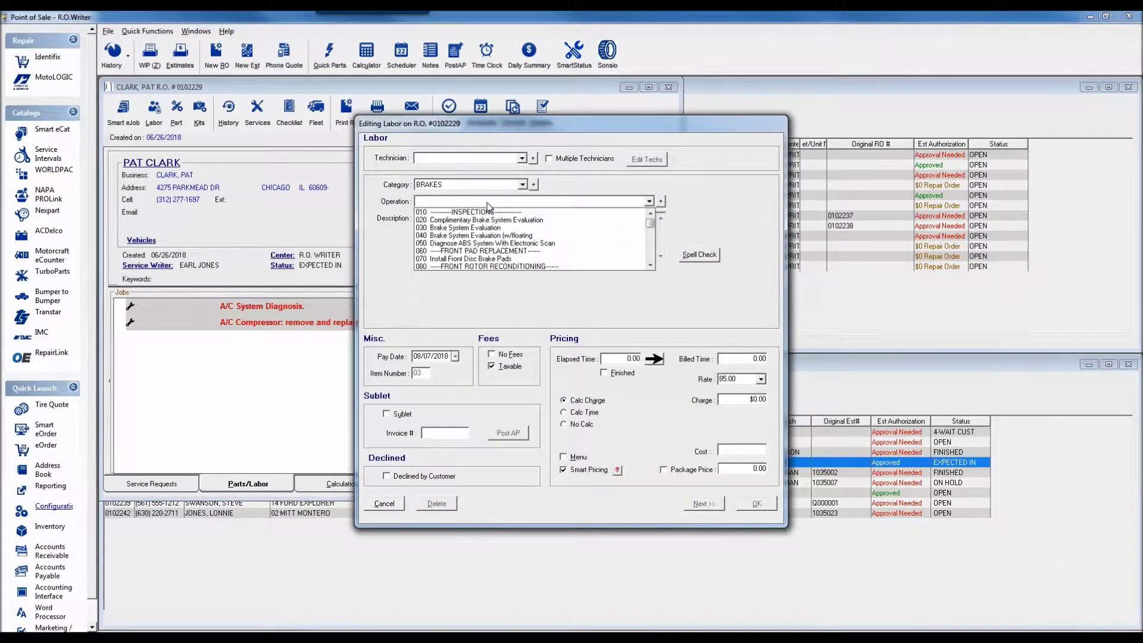
{"action": "left_click", "coordinate": [499, 259]}
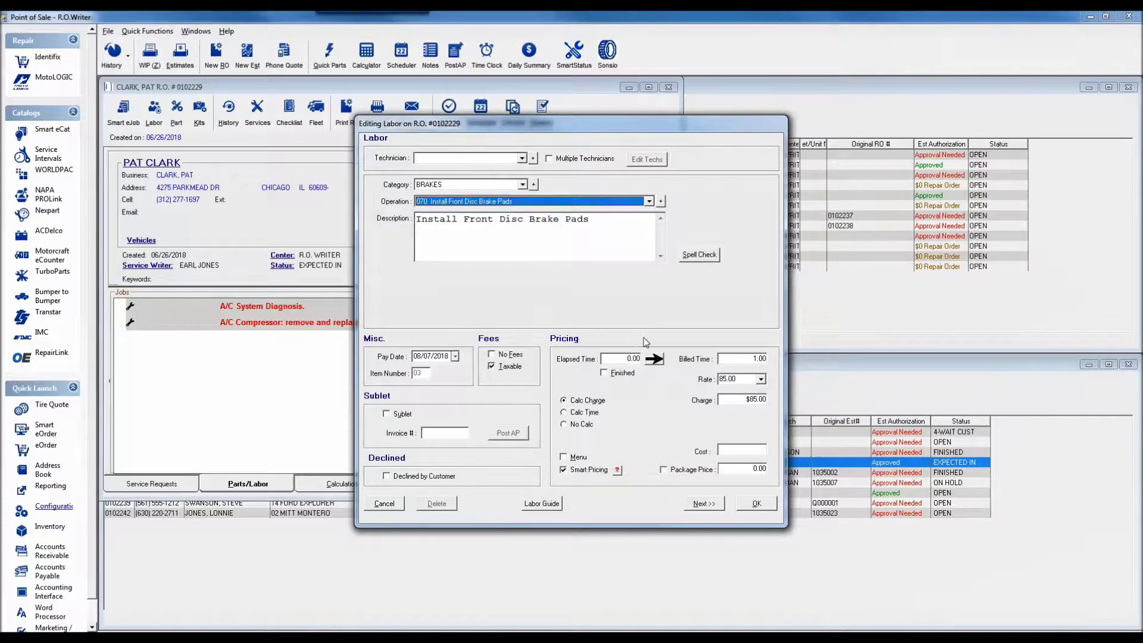
{"action": "left_click", "coordinate": [755, 505]}
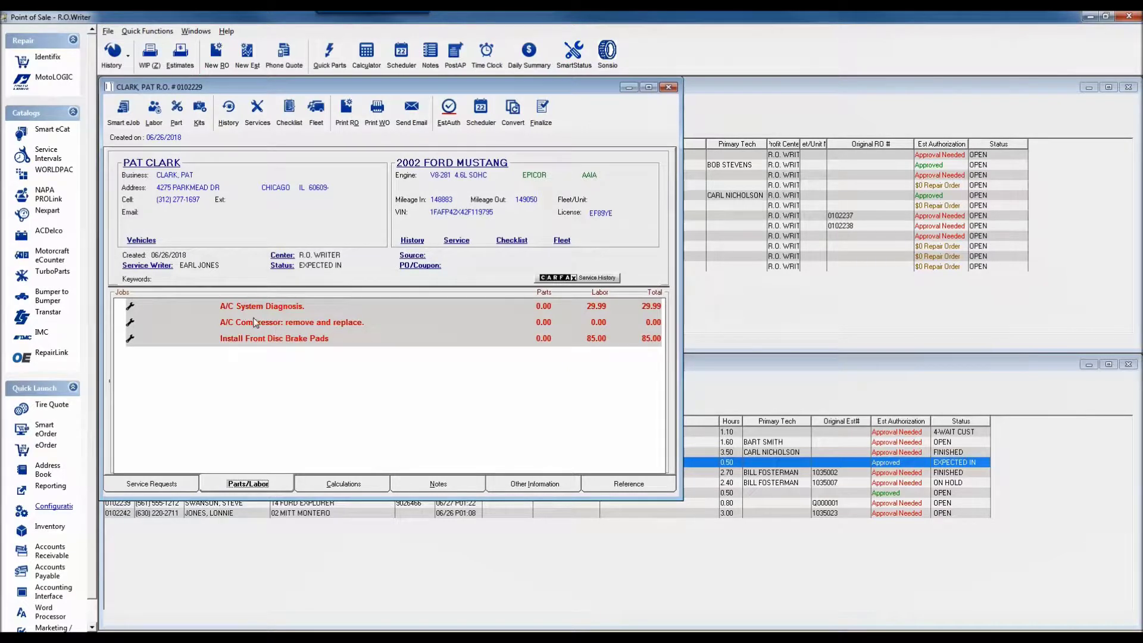
Add part ABC123 at $50.00 cost to the A/C Compressor job, reviewing its Smart Pricing breakdown.
{"action": "left_click", "coordinate": [234, 323]}
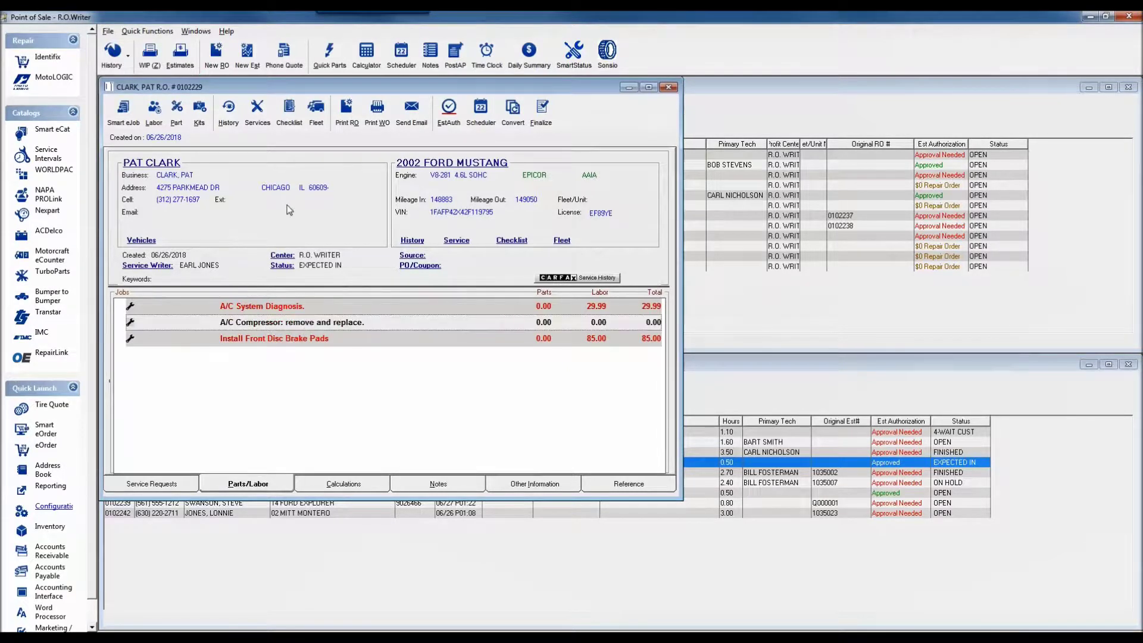
{"action": "left_click", "coordinate": [176, 112]}
{"action": "type", "text": "ABC123"}
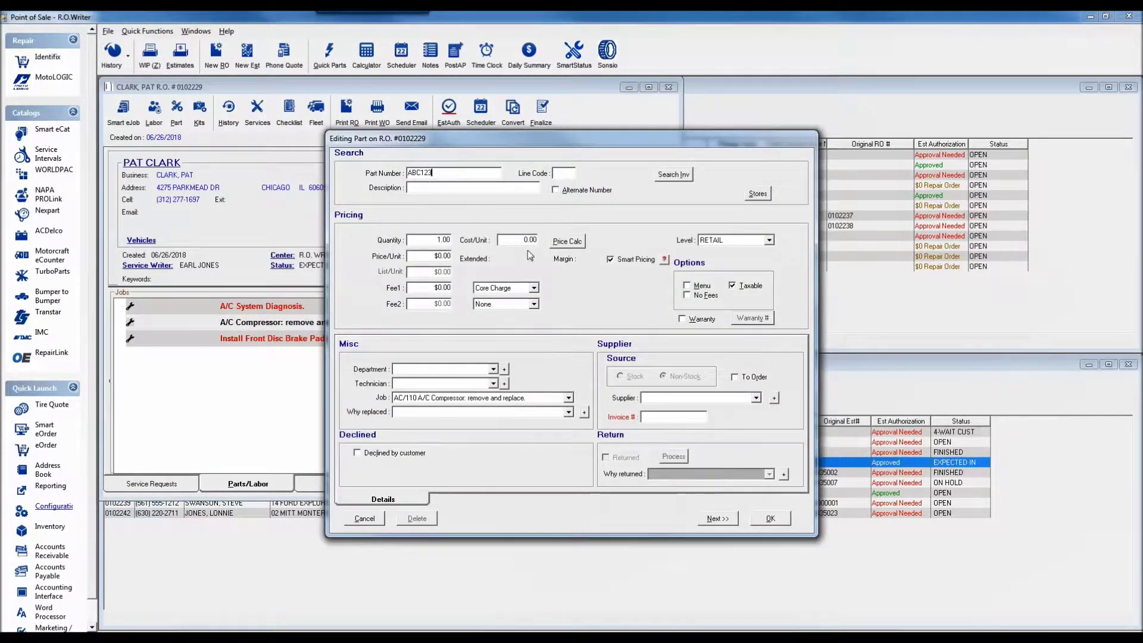
{"action": "left_click_drag", "start_coordinate": [523, 241], "coordinate": [577, 248]}
{"action": "type", "text": "50"}
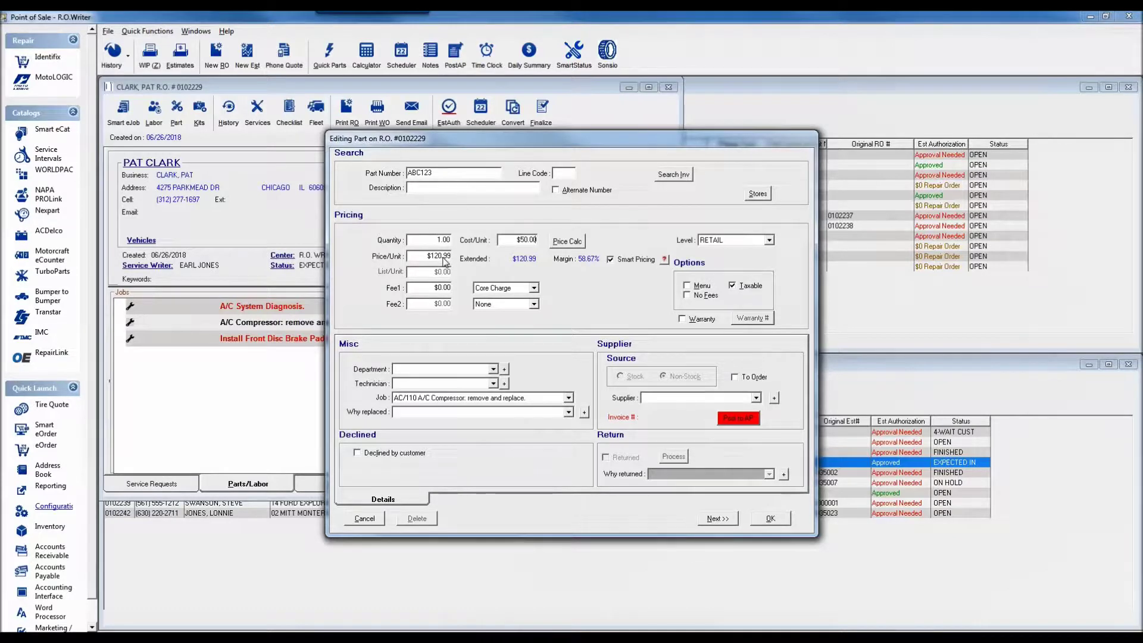
{"action": "left_click", "coordinate": [666, 261]}
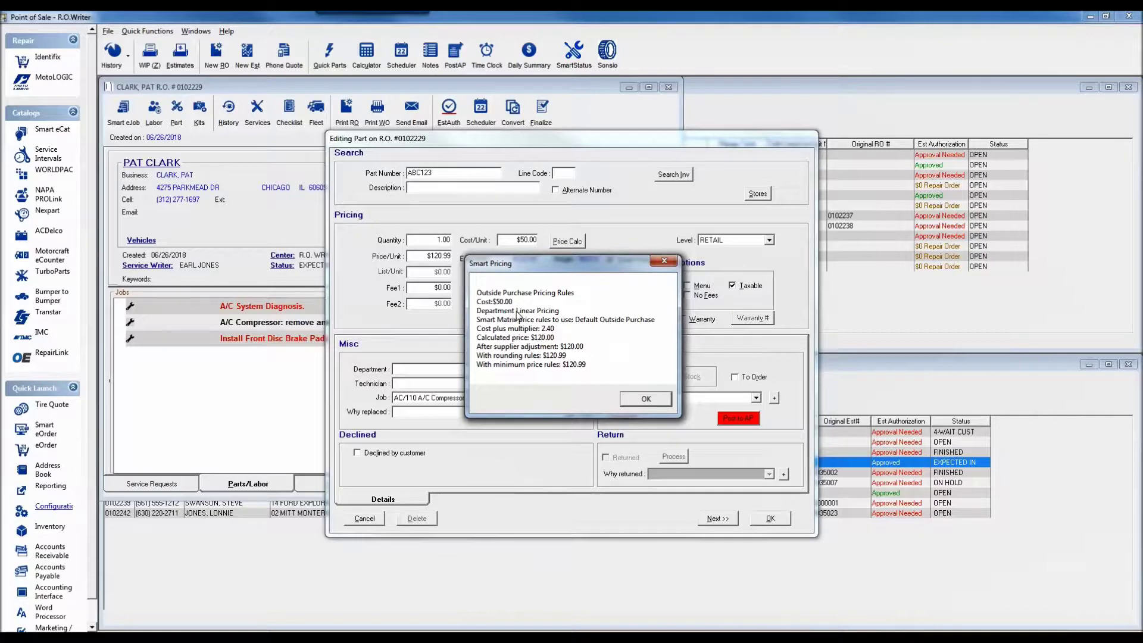
{"action": "left_click", "coordinate": [645, 398]}
{"action": "left_click", "coordinate": [773, 520]}
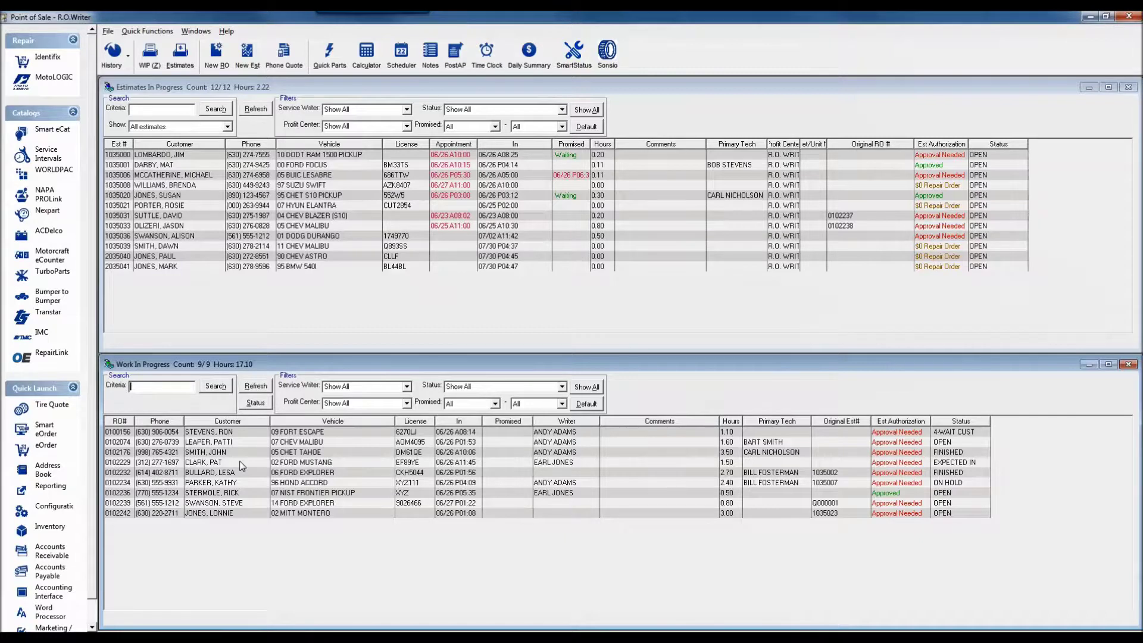
Delete part ABC123 from the A/C Compressor job on the 2002 Ford Mustang order.
{"action": "left_click", "coordinate": [298, 462]}
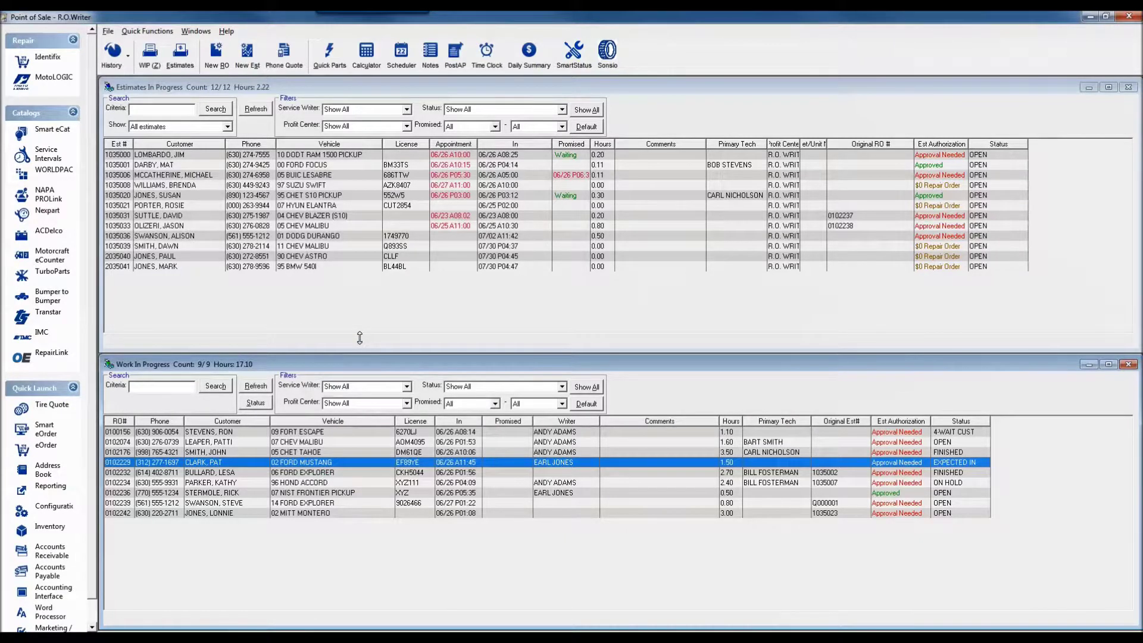
{"action": "left_click", "coordinate": [305, 325]}
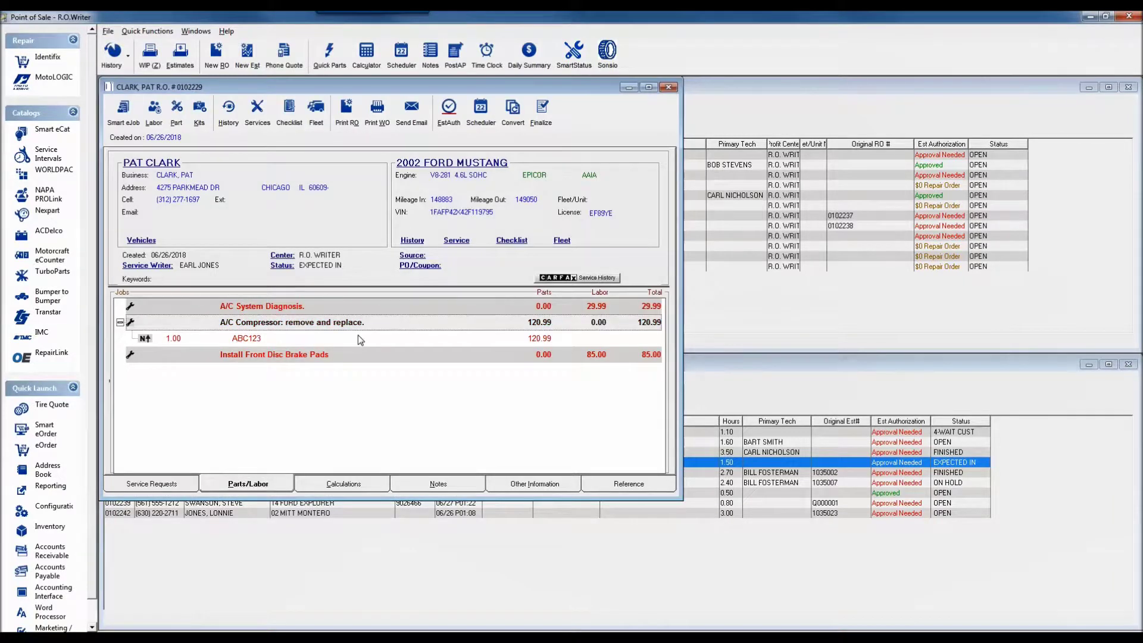
{"action": "double_click", "coordinate": [300, 338]}
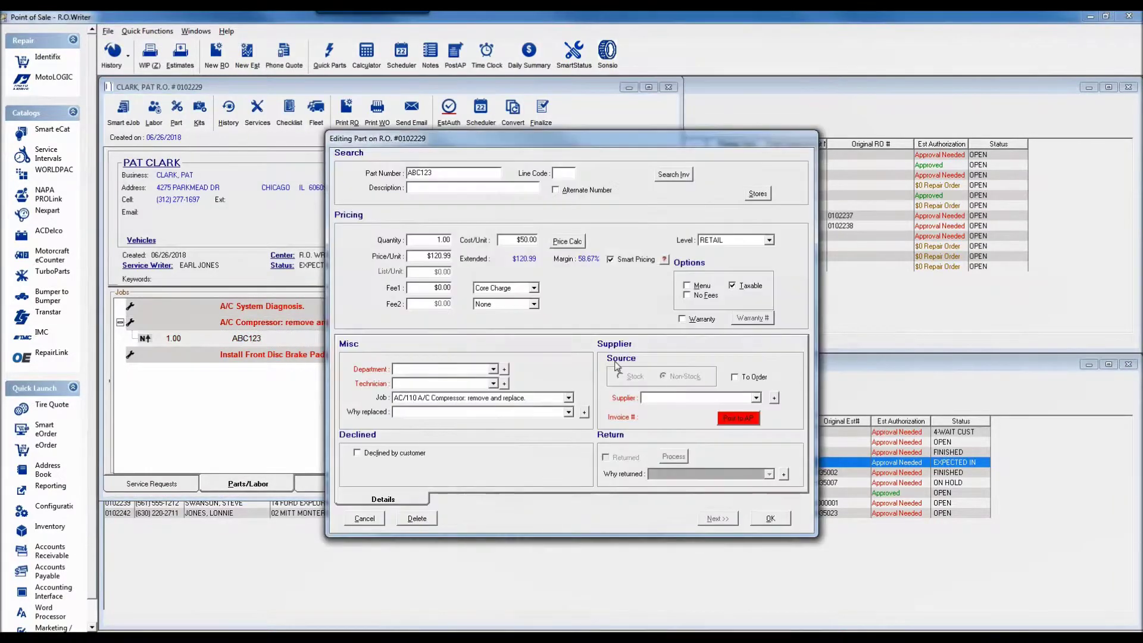
{"action": "left_click", "coordinate": [417, 518]}
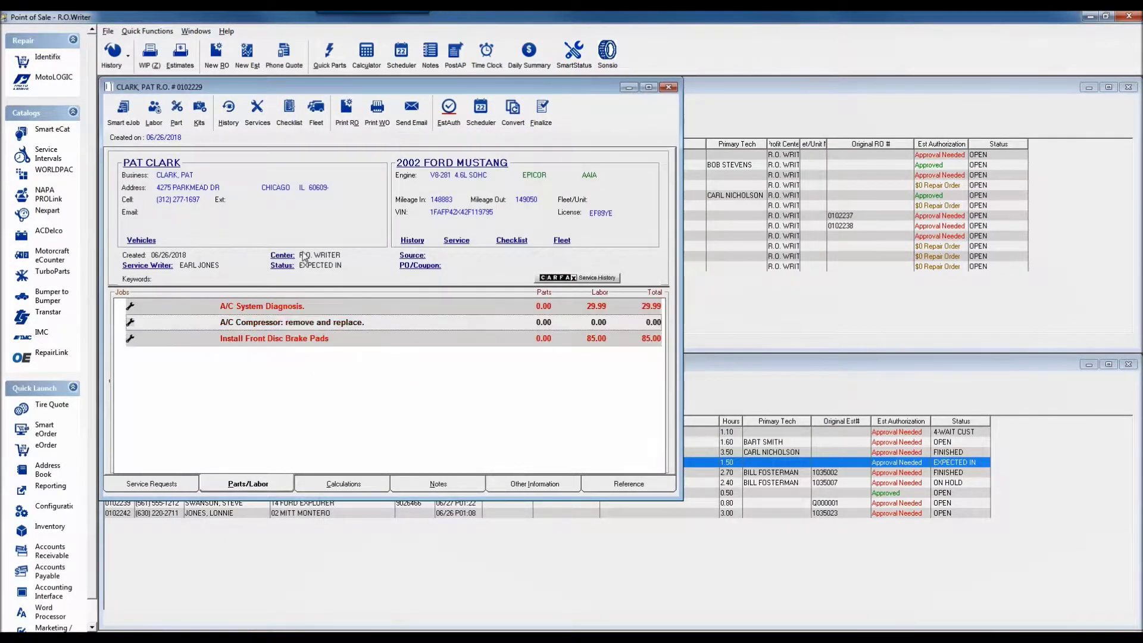
Re-add part ABC123 at 50.00 cost, check its Smart Pricing breakdown, and save it.
{"action": "left_click", "coordinate": [176, 110]}
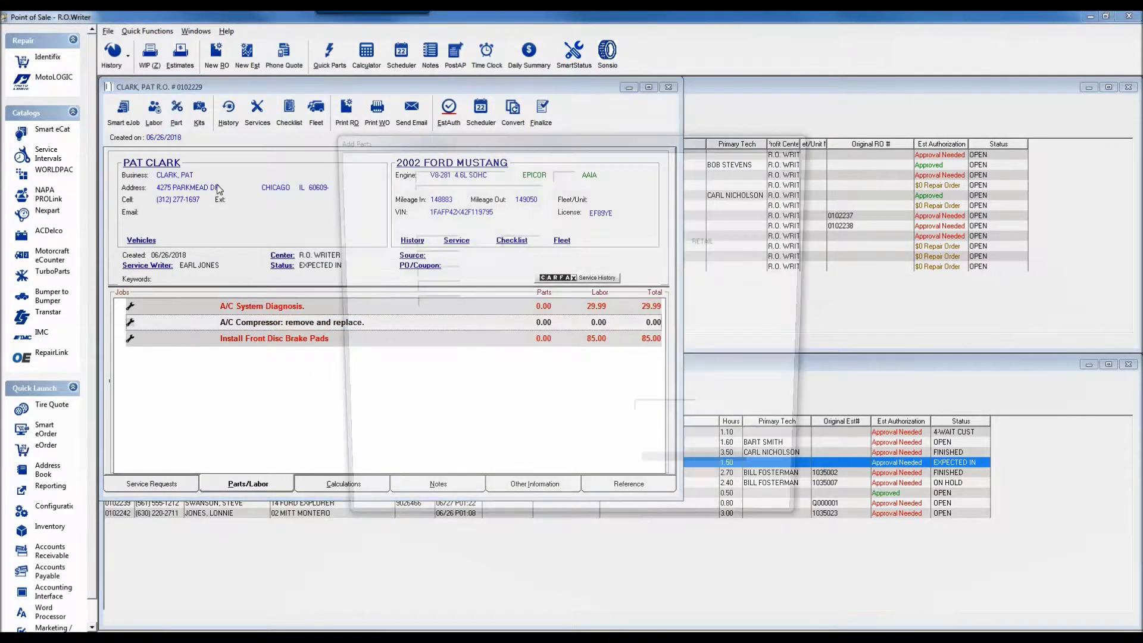
{"action": "type", "text": "ABC123"}
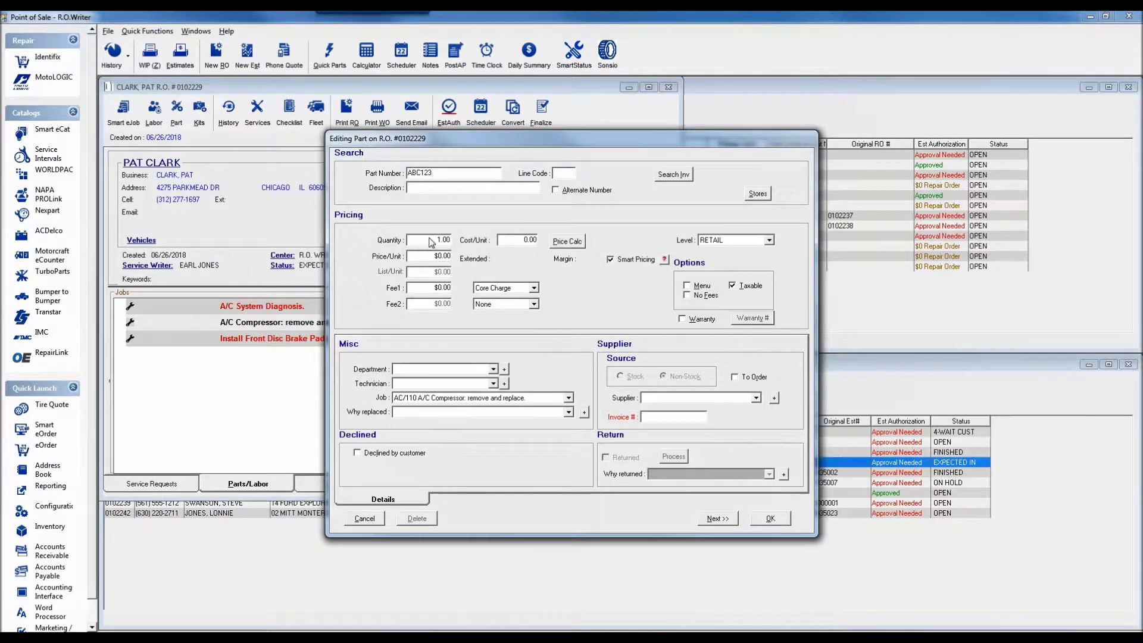
{"action": "left_click", "coordinate": [517, 240]}
{"action": "type", "text": "0.05"}
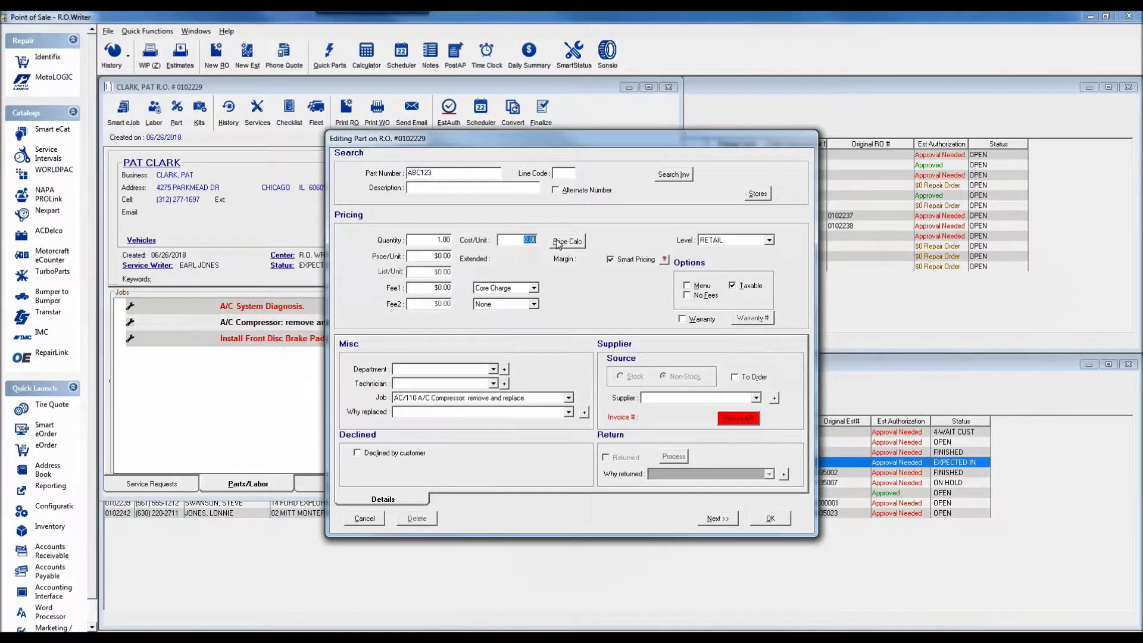
{"action": "left_click", "coordinate": [559, 241]}
{"action": "type", "text": "000"}
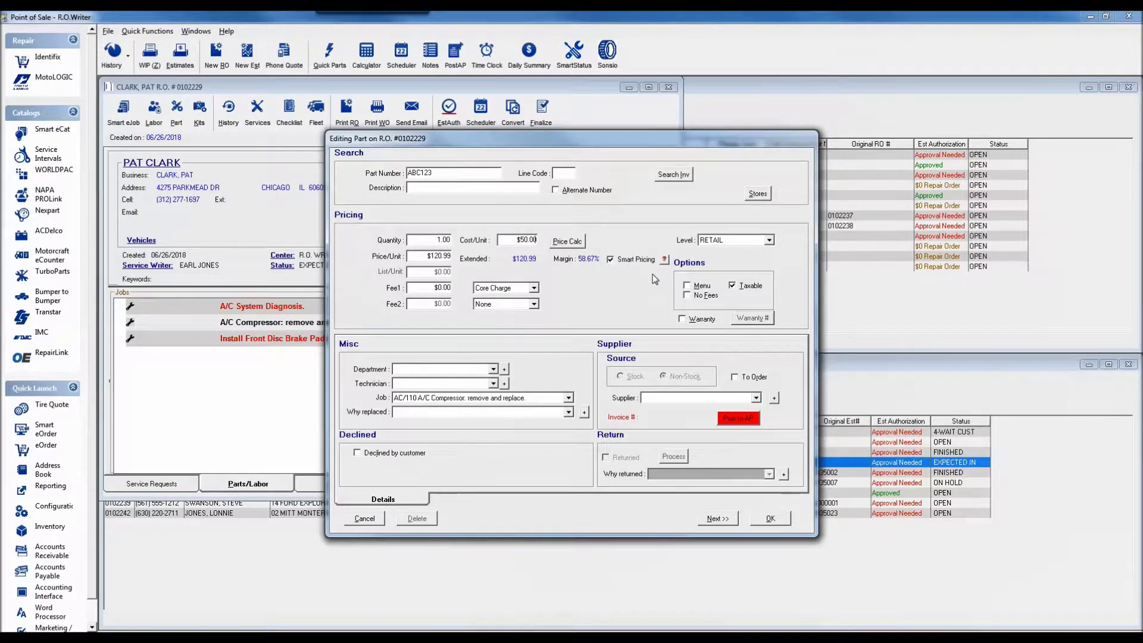
{"action": "left_click", "coordinate": [665, 262]}
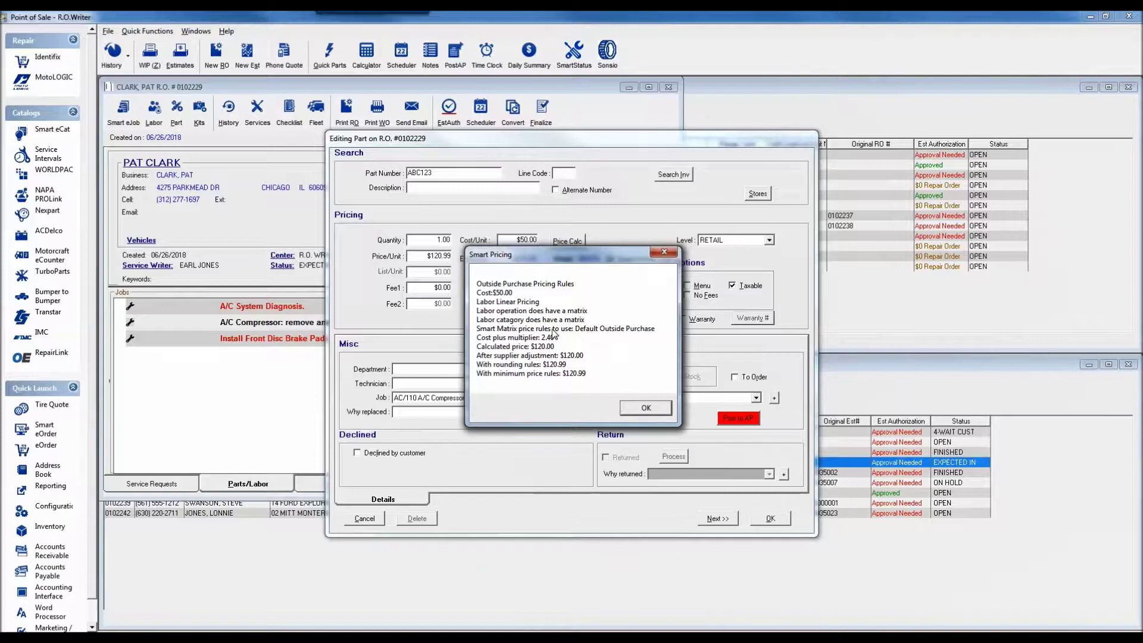
{"action": "left_click", "coordinate": [646, 409]}
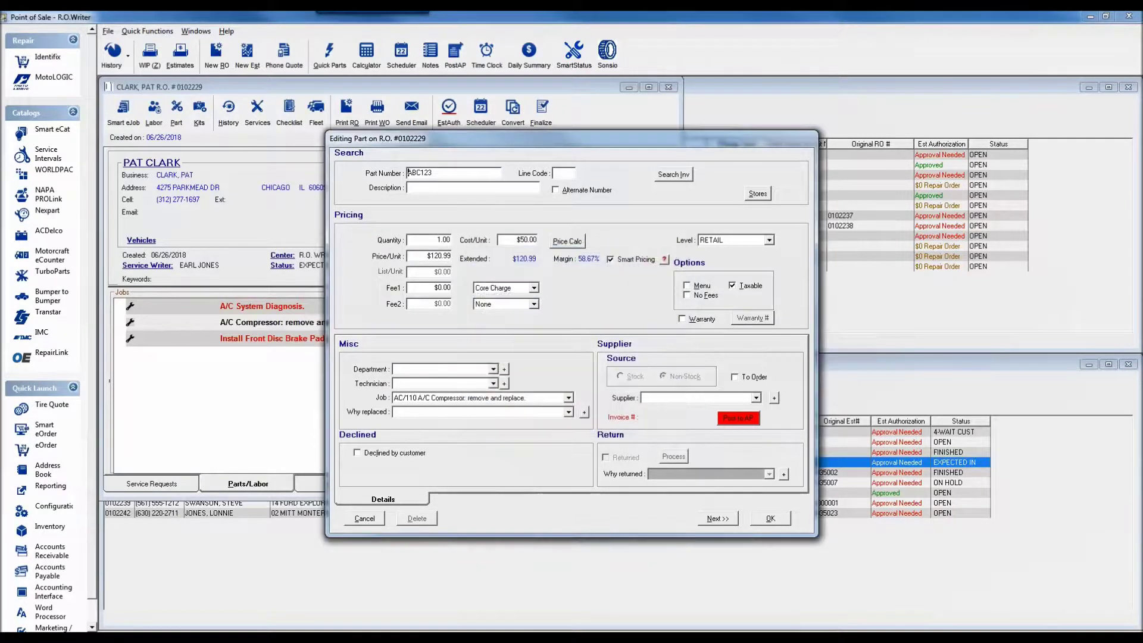
{"action": "left_click", "coordinate": [717, 518]}
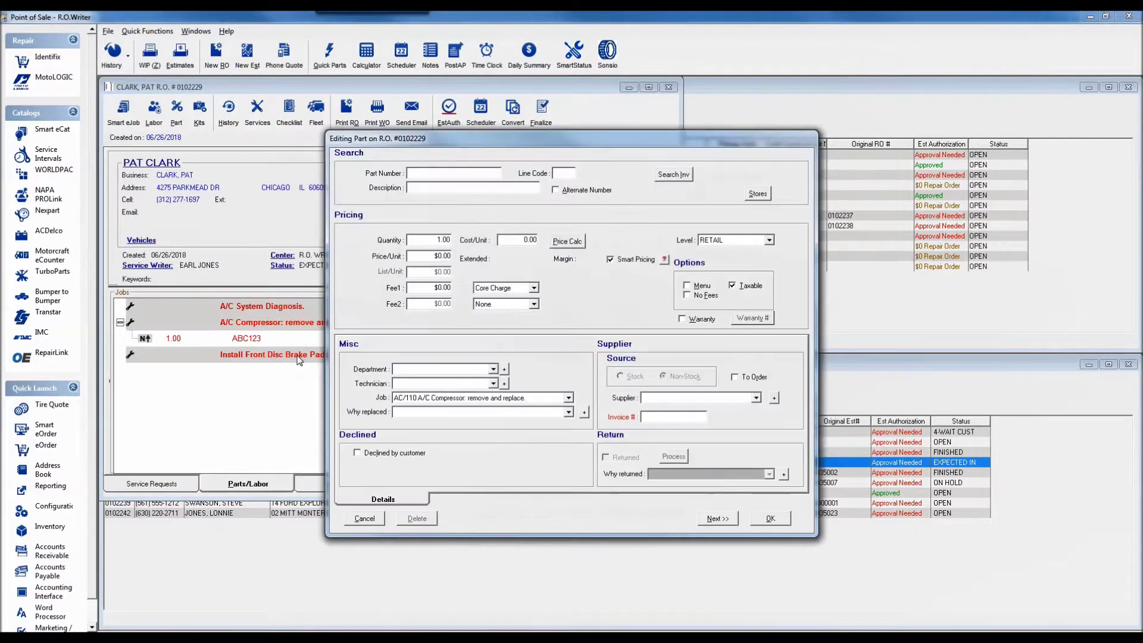
{"action": "left_click", "coordinate": [370, 523]}
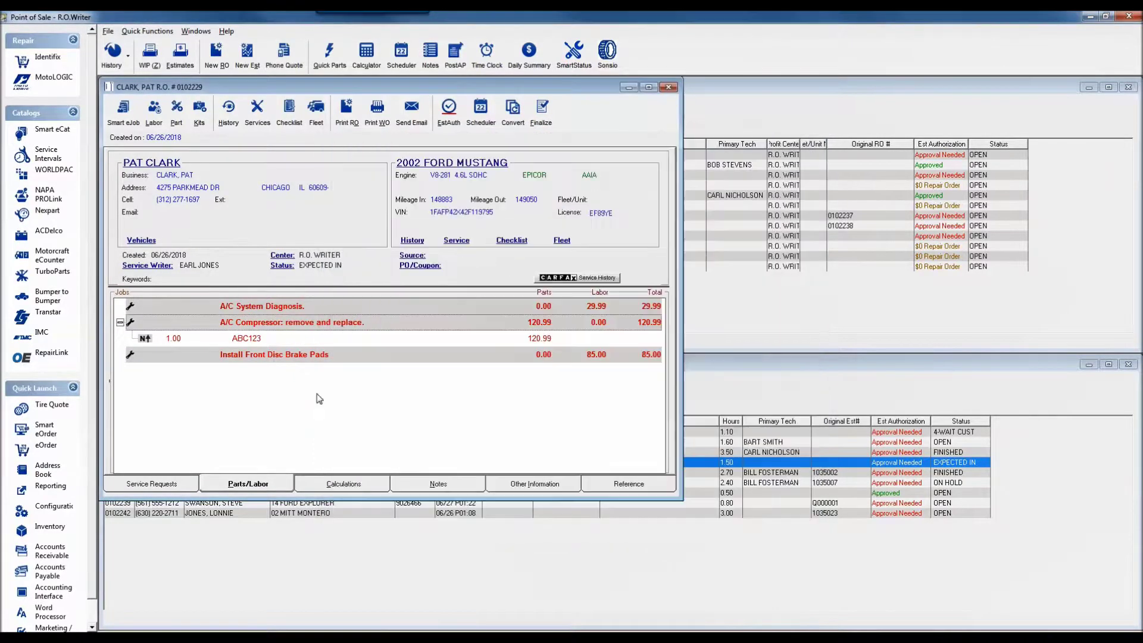
Try part ABC124 at 50 cost on the brake pads job, check its Smart Pricing, then discard it.
{"action": "left_click", "coordinate": [316, 358]}
{"action": "left_click", "coordinate": [176, 111]}
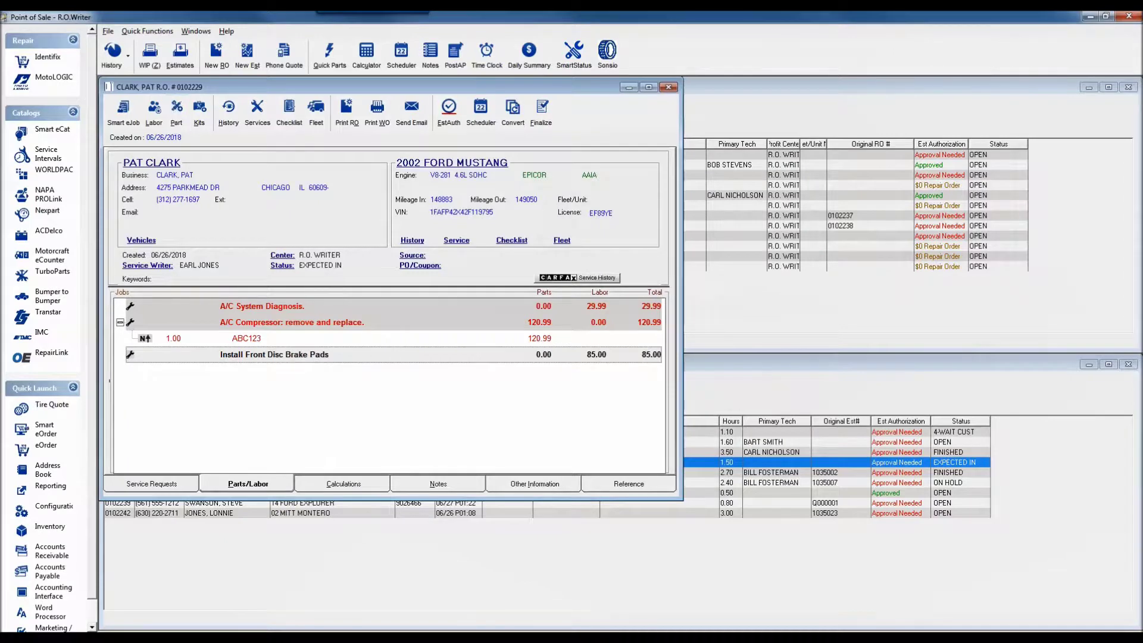
{"action": "type", "text": "ABC124"}
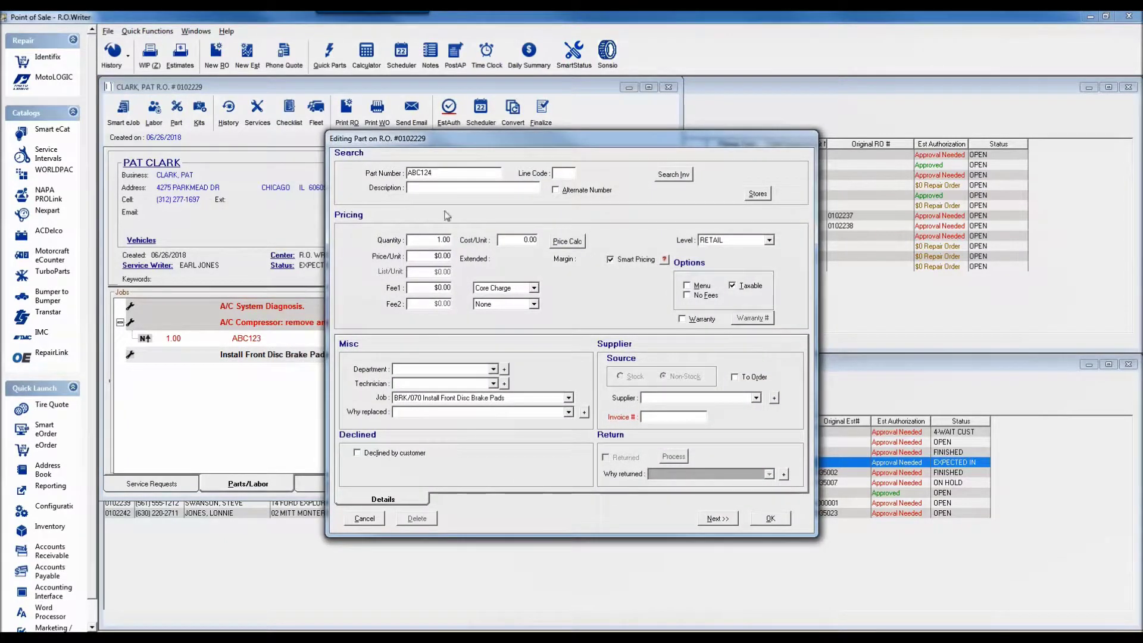
{"action": "left_click", "coordinate": [530, 240]}
{"action": "type", "text": "50"}
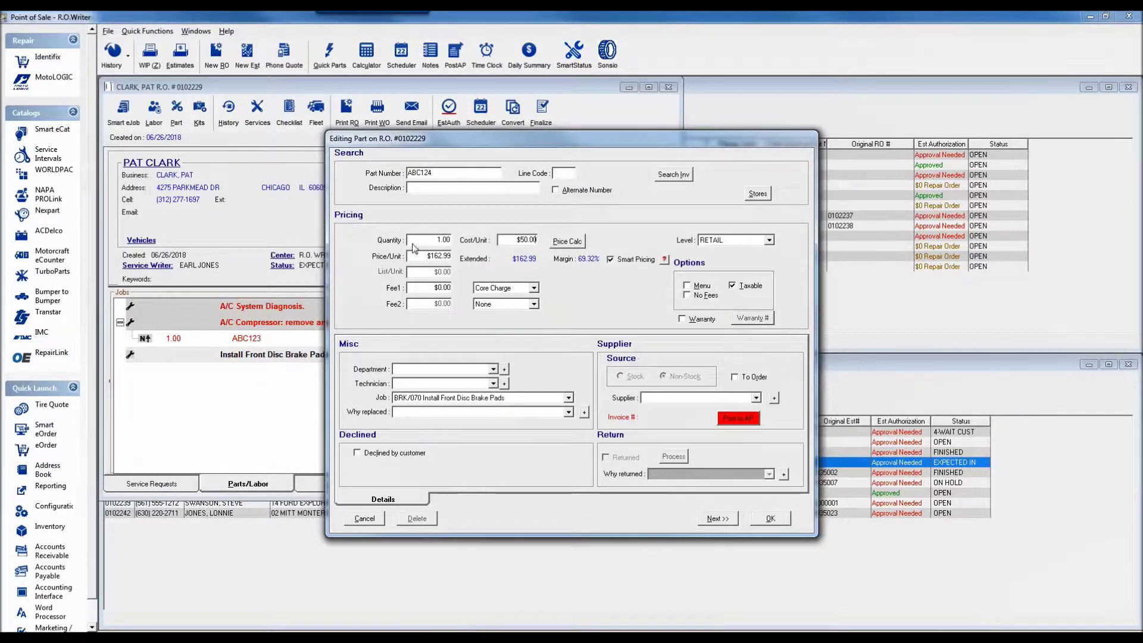
{"action": "left_click", "coordinate": [665, 261]}
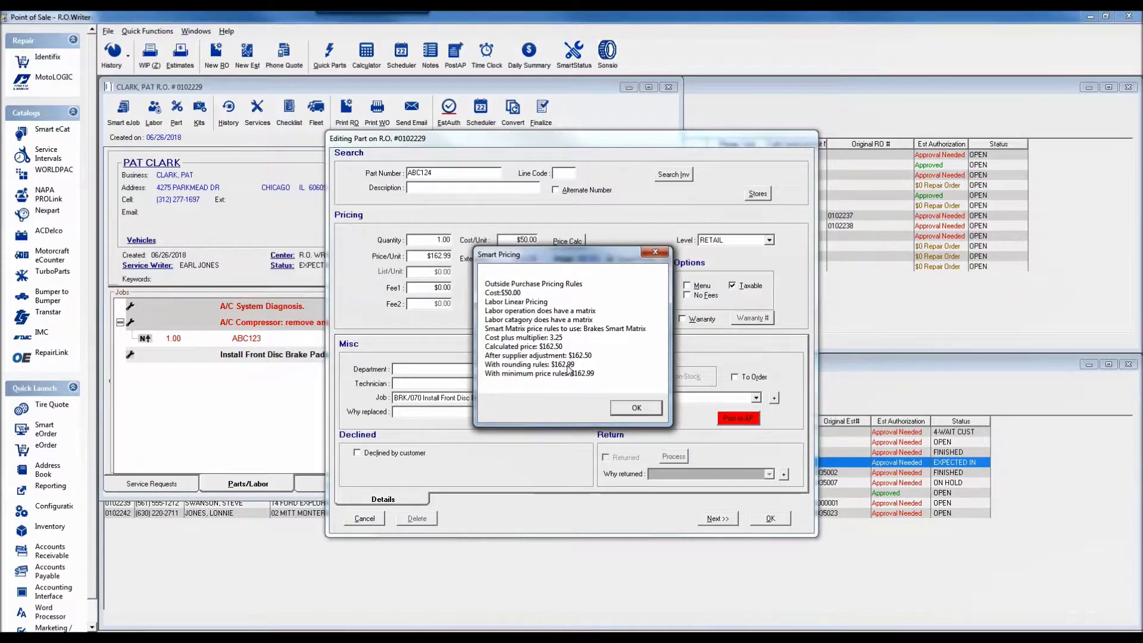
{"action": "left_click", "coordinate": [638, 411]}
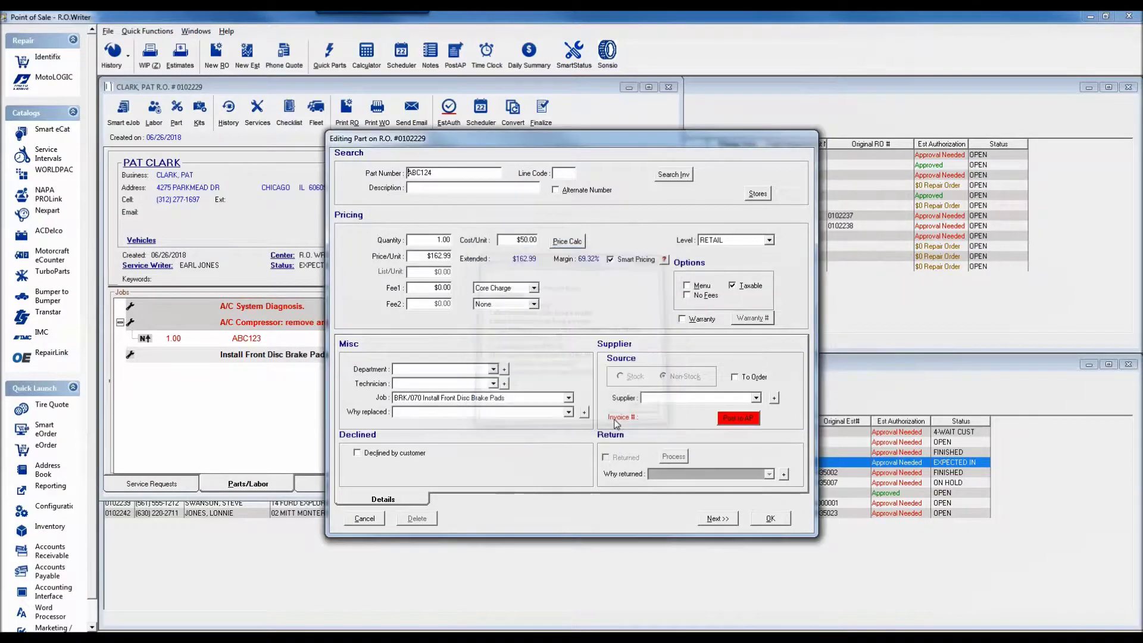
{"action": "left_click", "coordinate": [364, 518]}
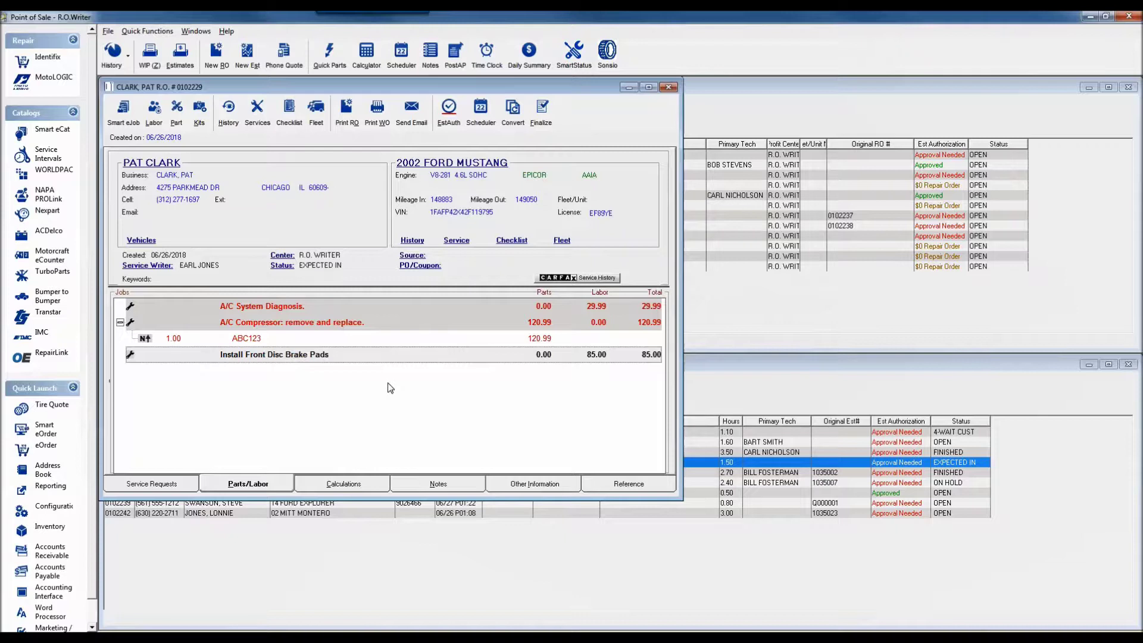
Drag part ABC123 from the A/C Compressor job onto the Install Front Disc Brake Pads job.
{"action": "left_click", "coordinate": [335, 337]}
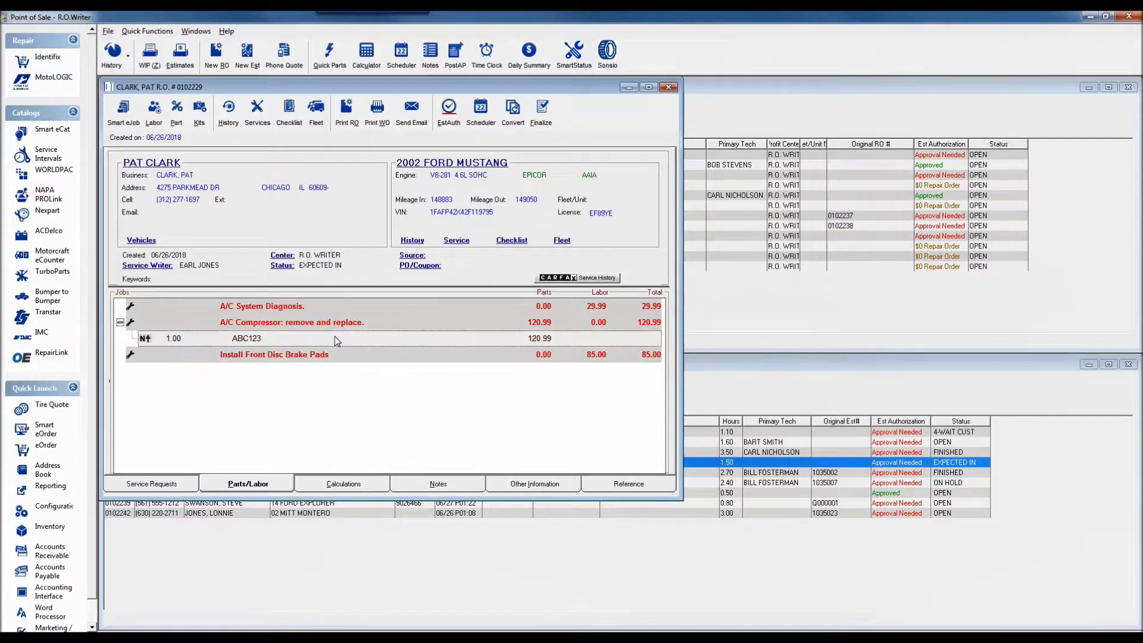
{"action": "left_click_drag", "start_coordinate": [335, 338], "coordinate": [343, 359]}
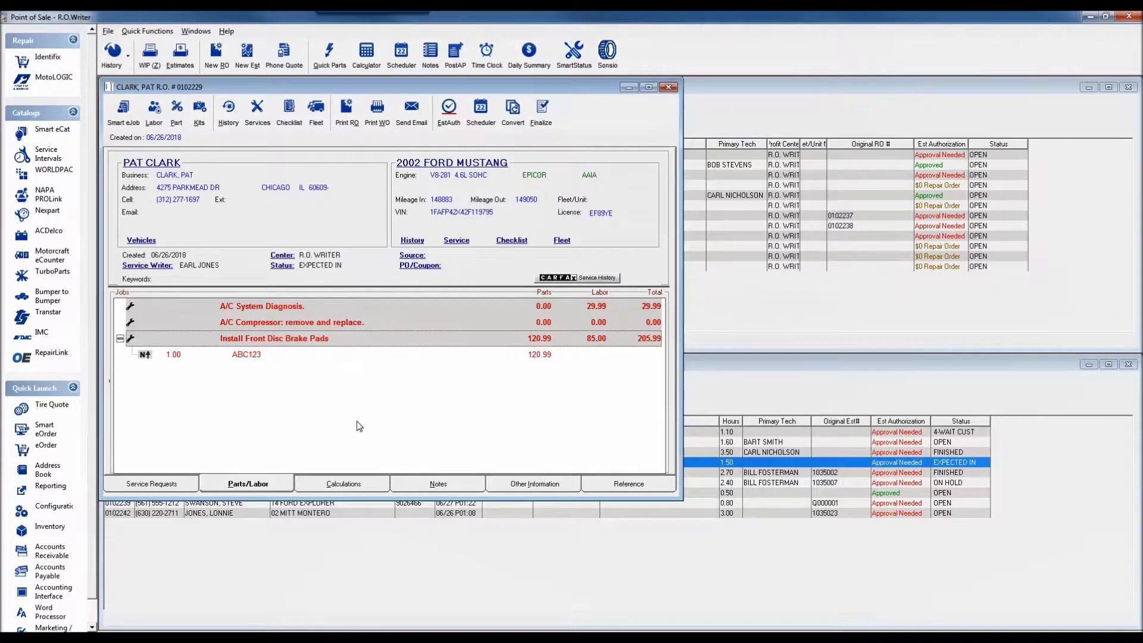
{"action": "left_click_drag", "start_coordinate": [399, 359], "coordinate": [383, 325]}
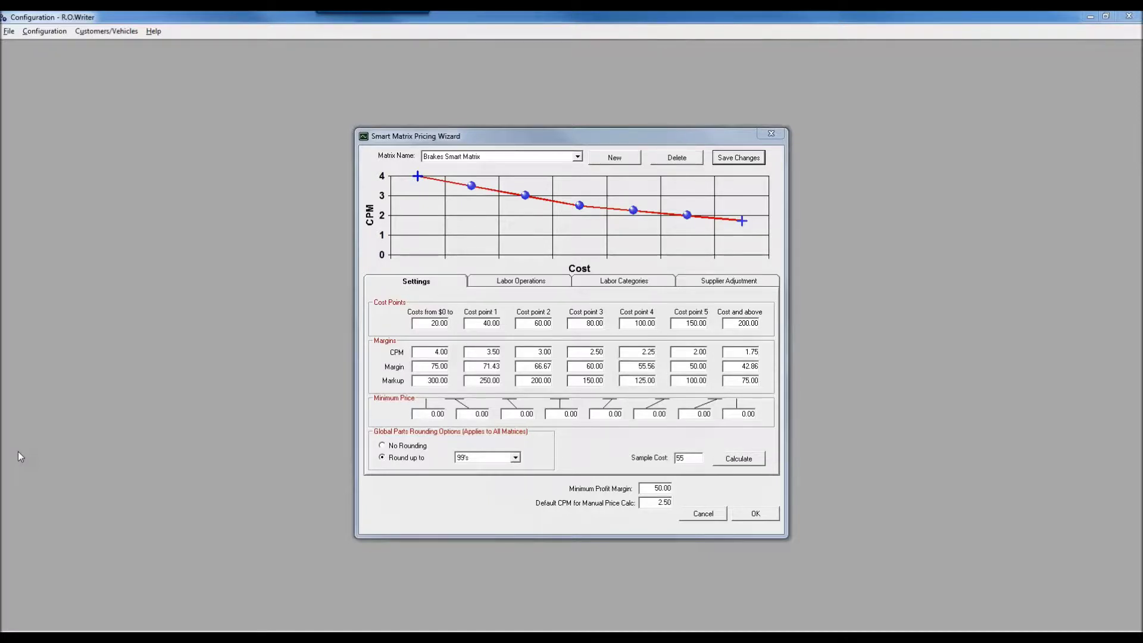
Show the Brakes Smart Matrix's labor operations lists, with every operation currently excluded.
{"action": "left_click", "coordinate": [615, 285]}
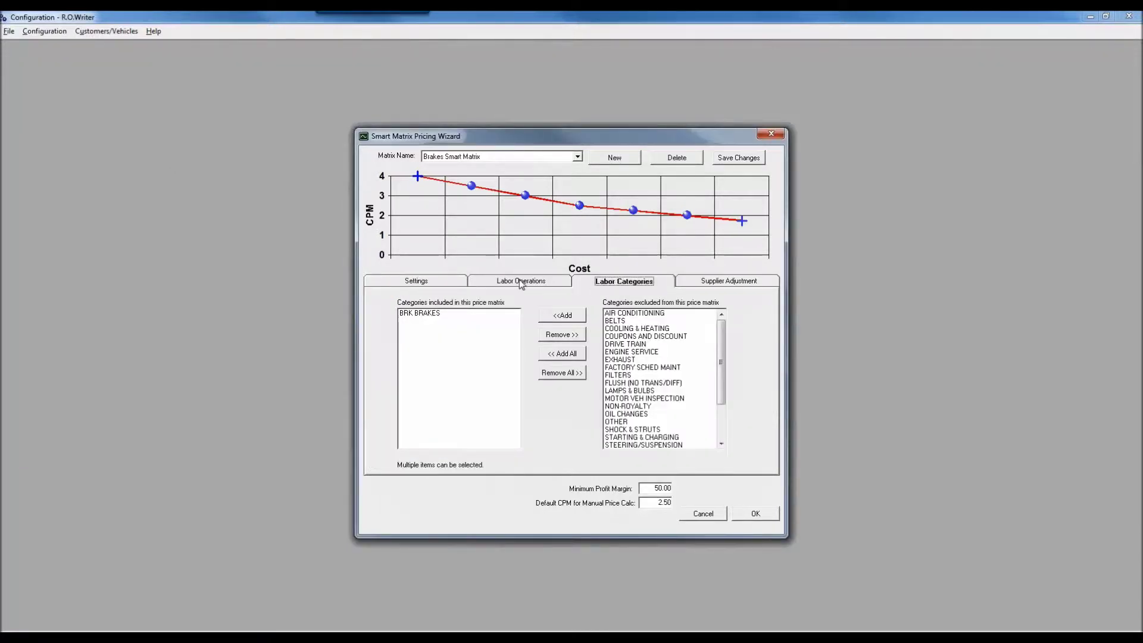
{"action": "left_click", "coordinate": [521, 282]}
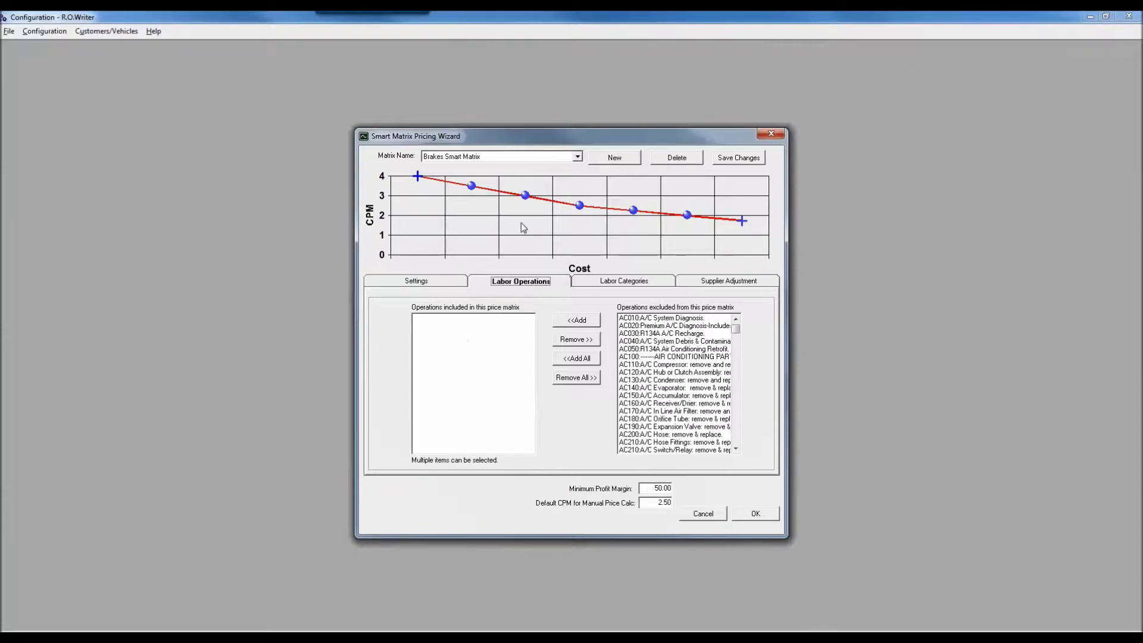
Create a new pricing matrix named 'Brake Rotors'.
{"action": "left_click", "coordinate": [615, 158]}
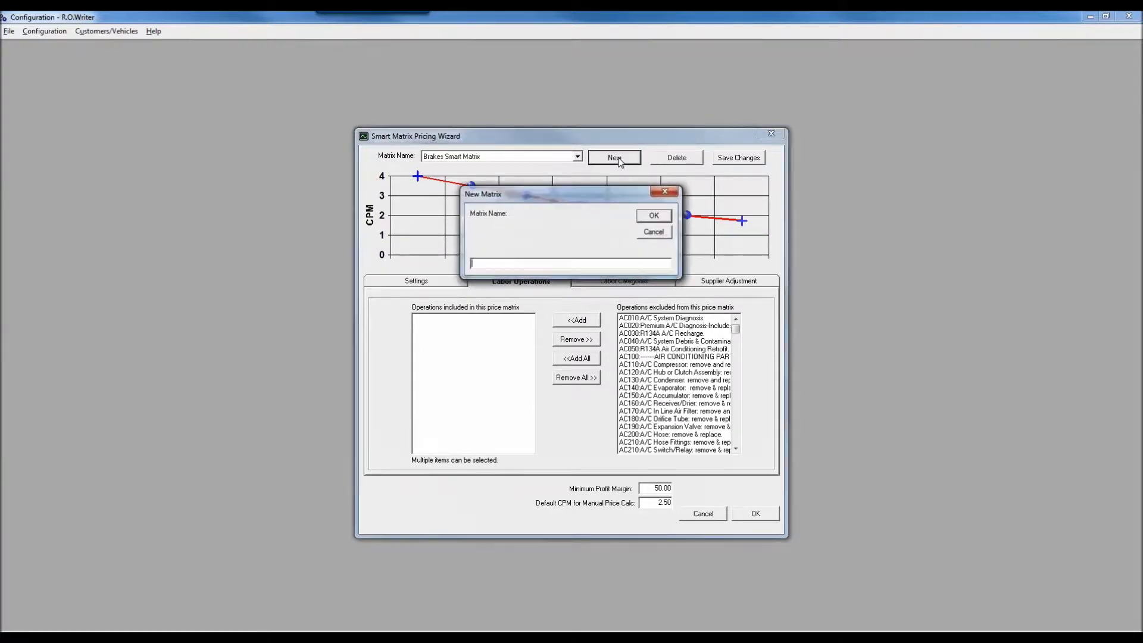
{"action": "type", "text": "Brakes Rotors"}
{"action": "left_click", "coordinate": [654, 215]}
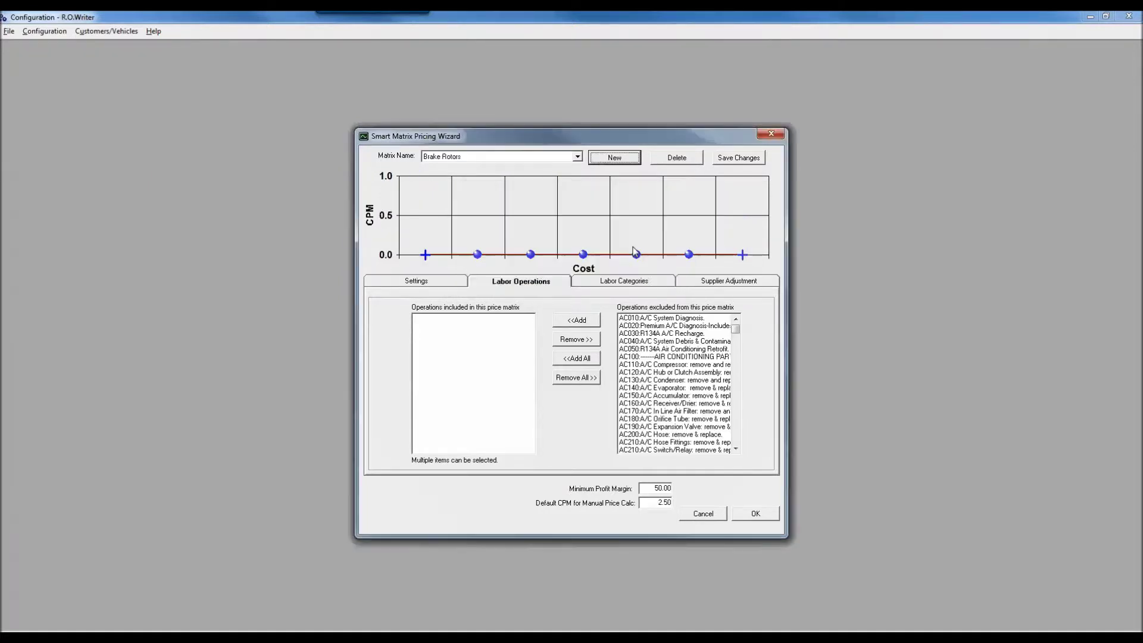
Include rotor operations BRK130, BRK140, BRK150, BRK335, BRK340 and BRK345 in the Brake Rotors matrix.
{"action": "left_click_drag", "start_coordinate": [741, 334], "coordinate": [741, 362]}
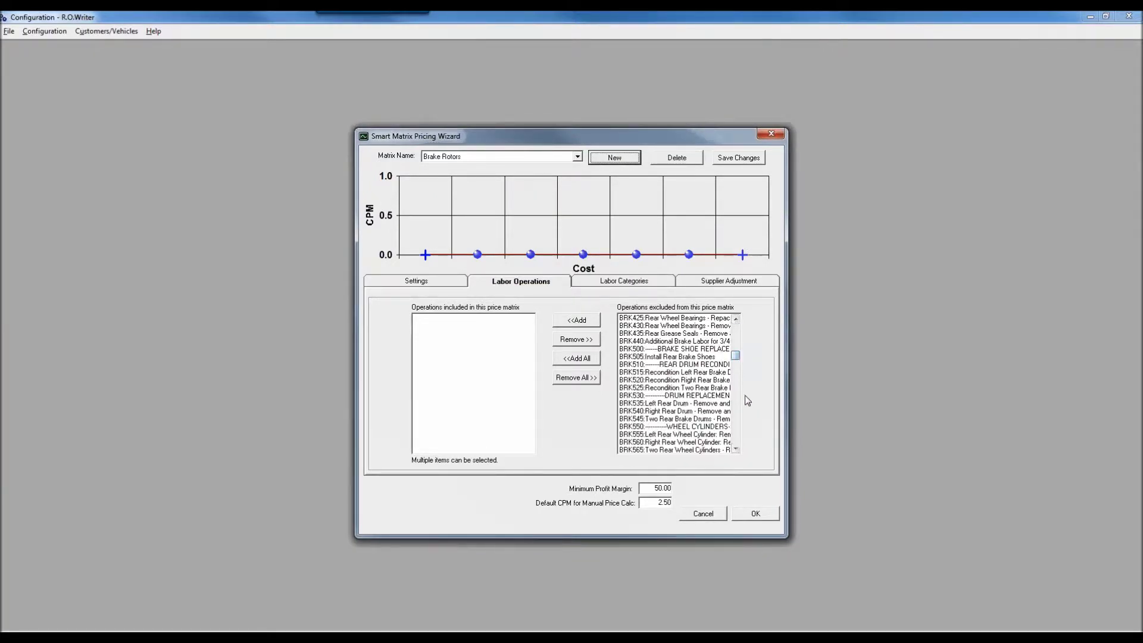
{"action": "scroll", "coordinate": [734, 336], "scroll_direction": "up", "scroll_amount": 6}
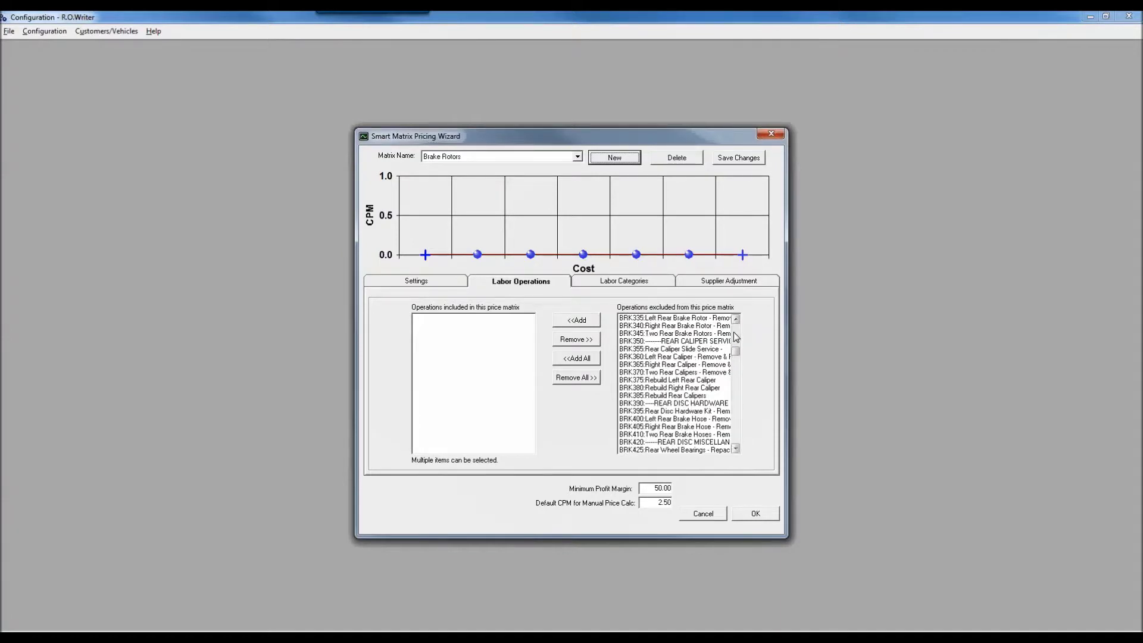
{"action": "scroll", "coordinate": [735, 336], "scroll_direction": "up", "scroll_amount": 6}
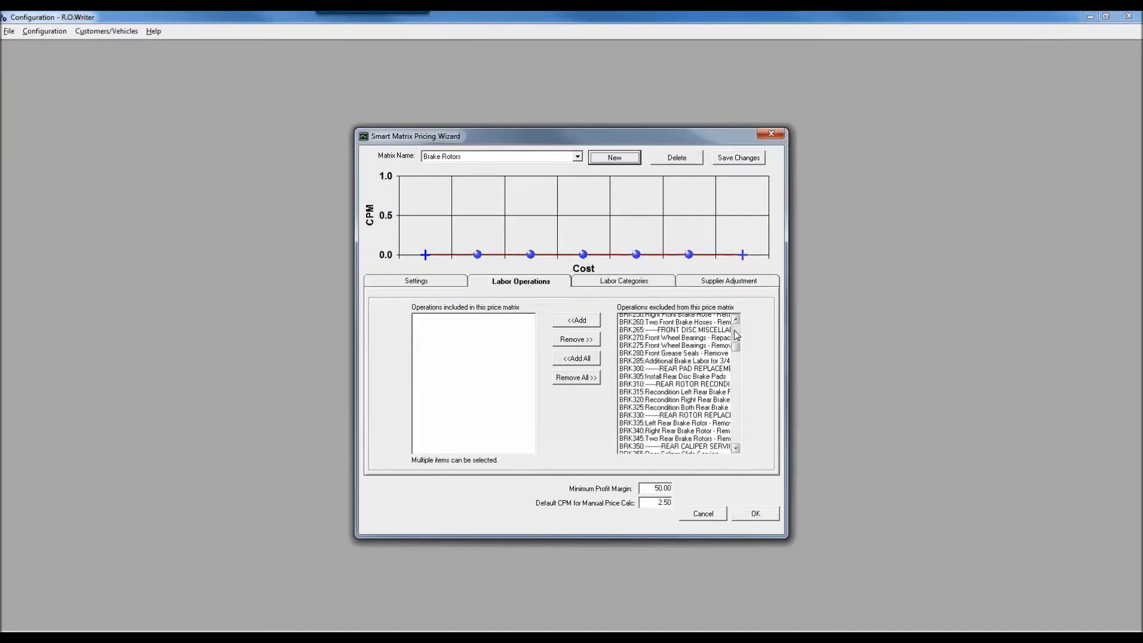
{"action": "left_click", "coordinate": [737, 448]}
{"action": "left_click", "coordinate": [736, 448]}
{"action": "left_click", "coordinate": [736, 448]}
{"action": "left_click", "coordinate": [676, 426]}
{"action": "left_click", "coordinate": [670, 444], "text": "shift"}
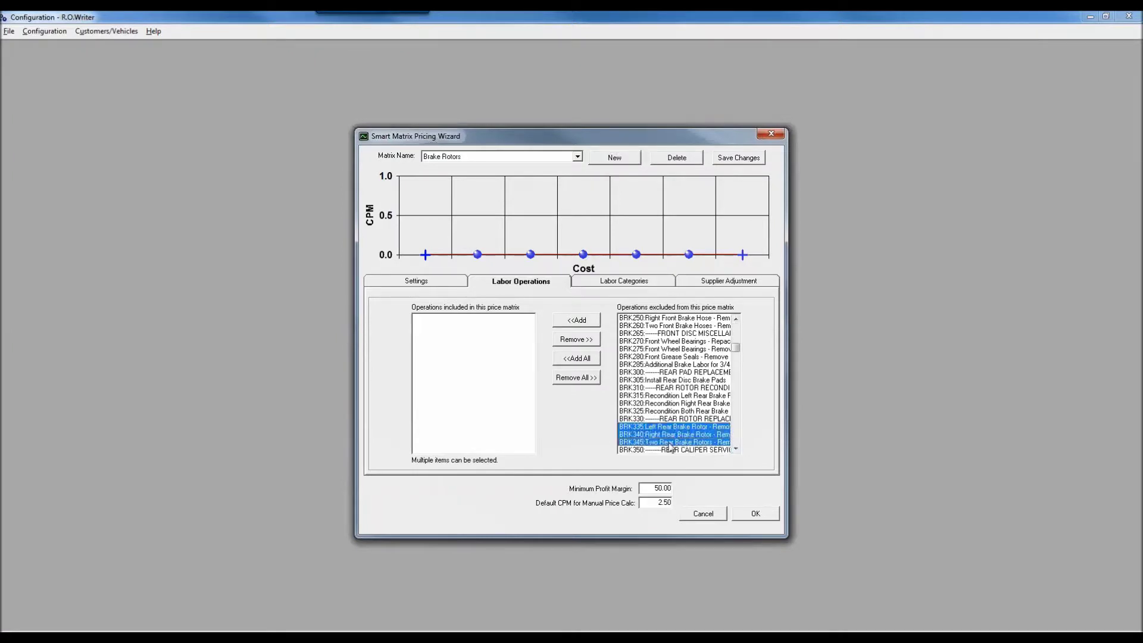
{"action": "left_click", "coordinate": [736, 334]}
{"action": "left_click_drag", "start_coordinate": [672, 341], "coordinate": [668, 359]}
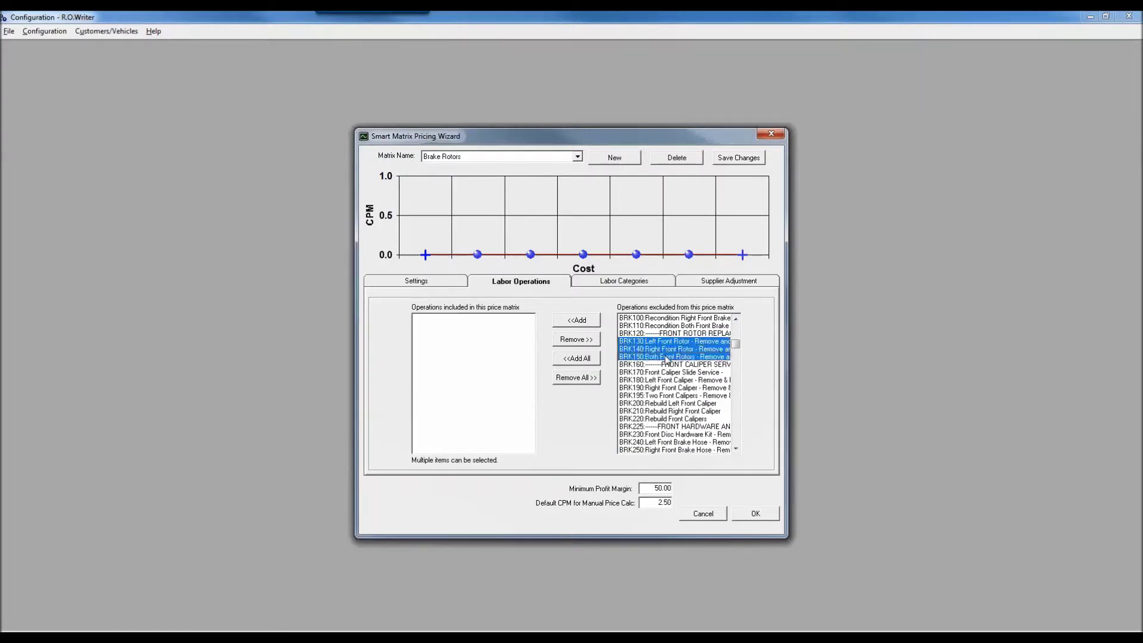
{"action": "left_click", "coordinate": [576, 320]}
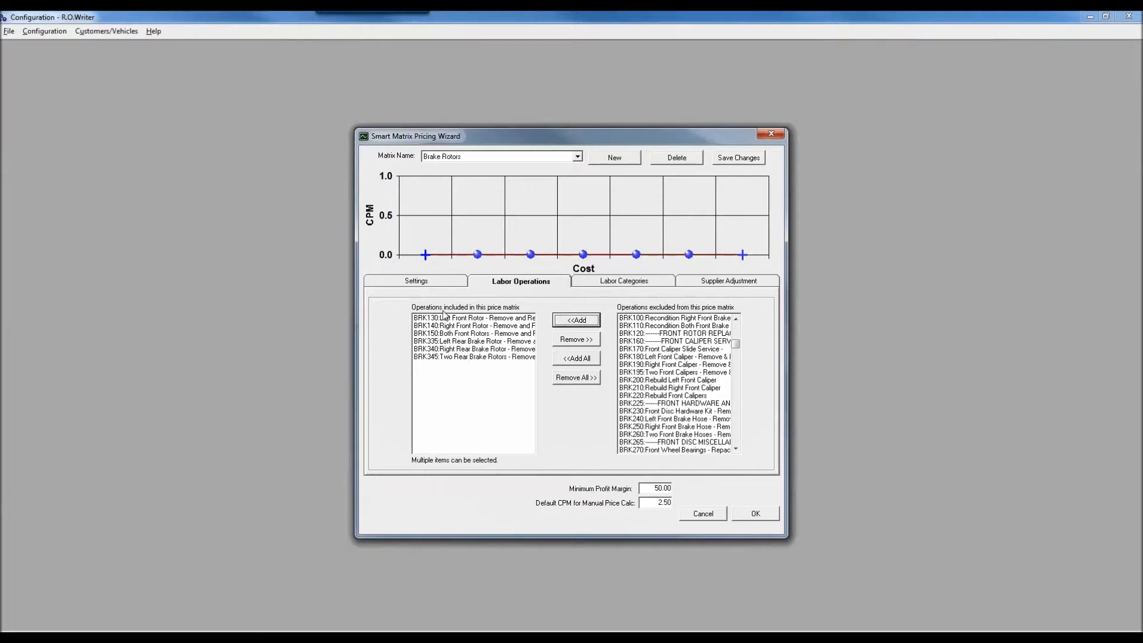
{"action": "left_click", "coordinate": [410, 283]}
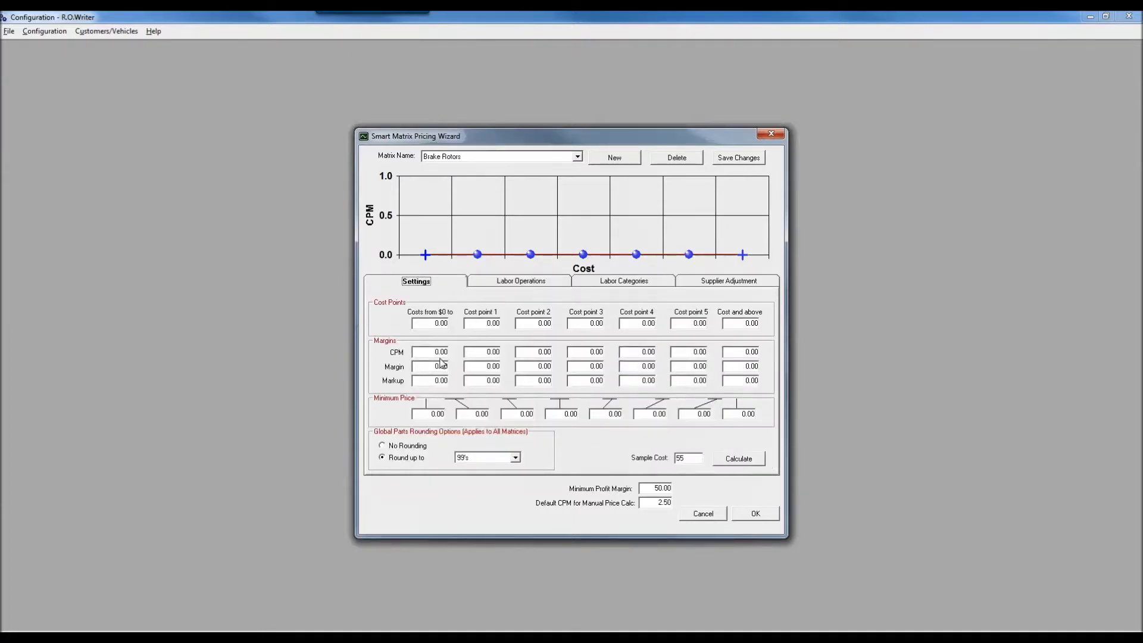
Set the Brake Rotors matrix to a 2.00 CPM for costs up to 10,000 and save it.
{"action": "left_click", "coordinate": [426, 323]}
{"action": "type", "text": "10000"}
{"action": "left_click", "coordinate": [444, 355]}
{"action": "type", "text": "2"}
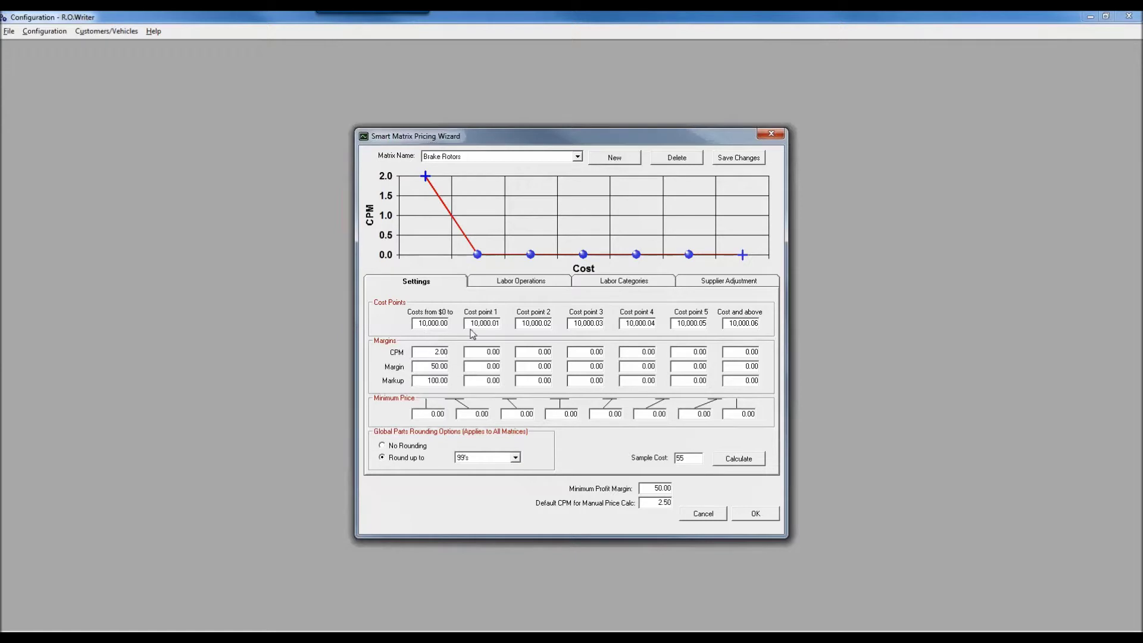
{"action": "left_click", "coordinate": [743, 158]}
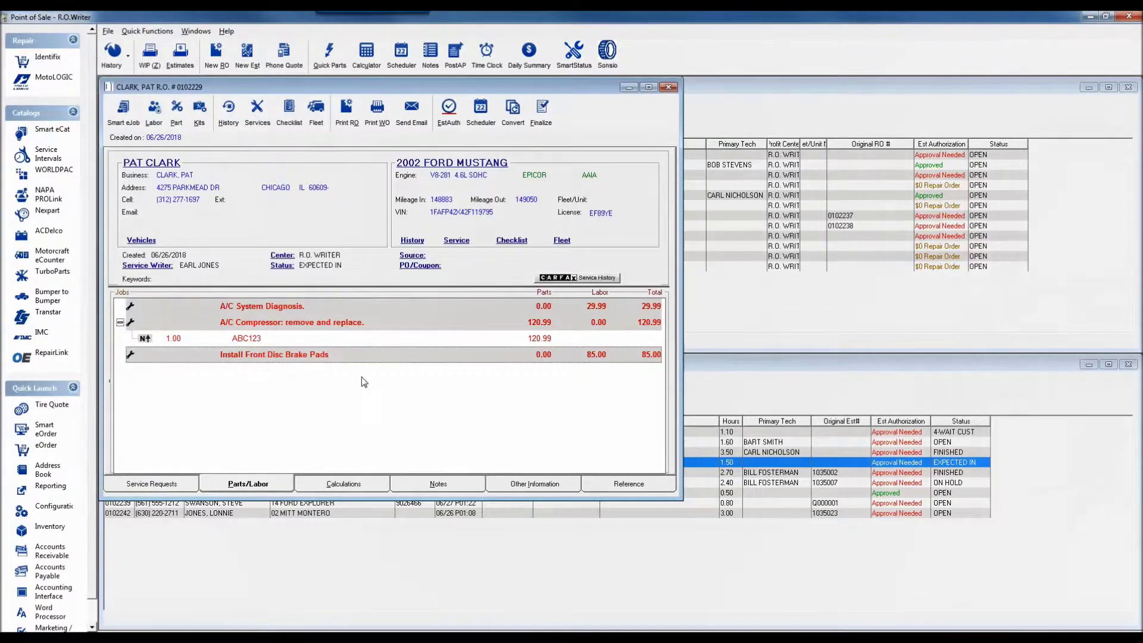
Add BRAKES labor operation 150 'Both Front Rotors - Remove and Replace' (20.40) and select the new job.
{"action": "left_click", "coordinate": [154, 116]}
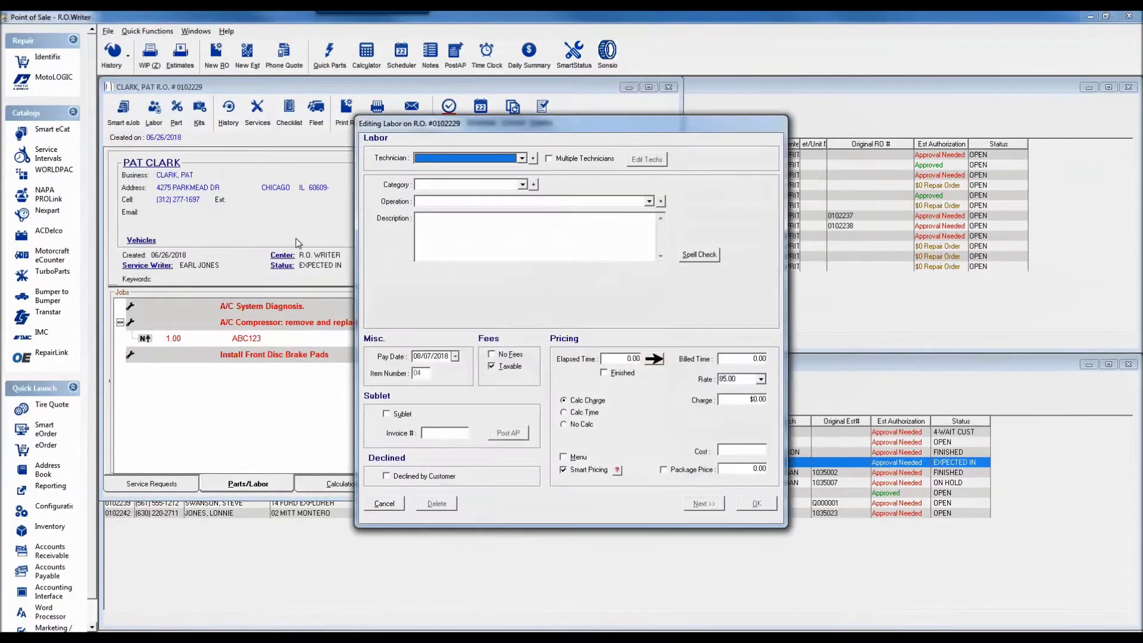
{"action": "left_click", "coordinate": [522, 185]}
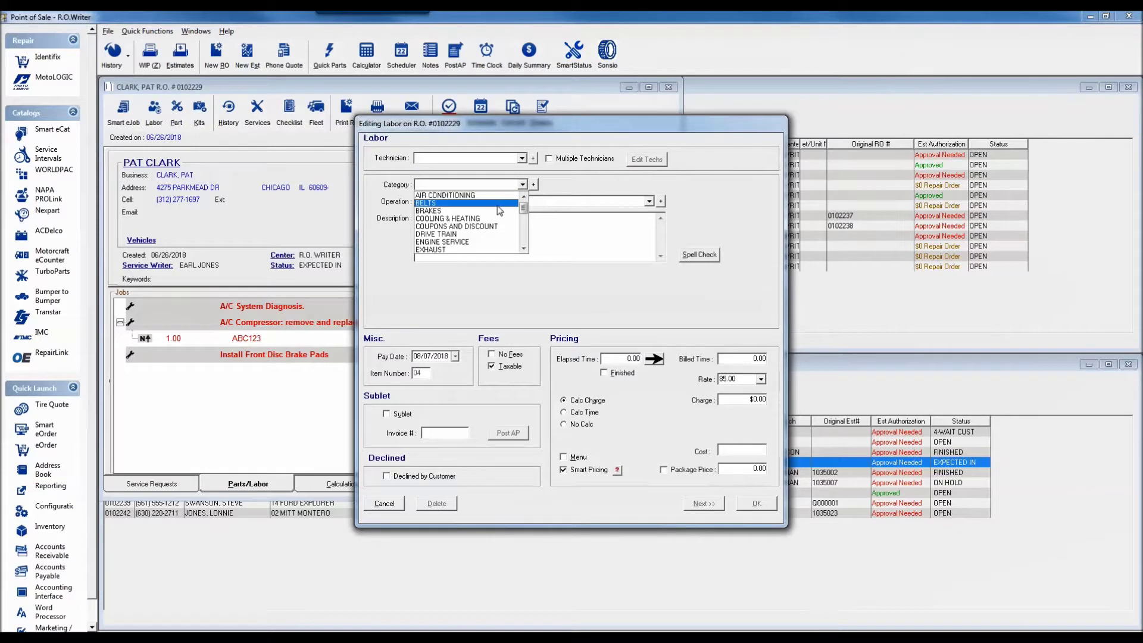
{"action": "left_click", "coordinate": [505, 206]}
{"action": "left_click", "coordinate": [505, 201]}
{"action": "scroll", "coordinate": [652, 250], "scroll_direction": "down", "scroll_amount": 3}
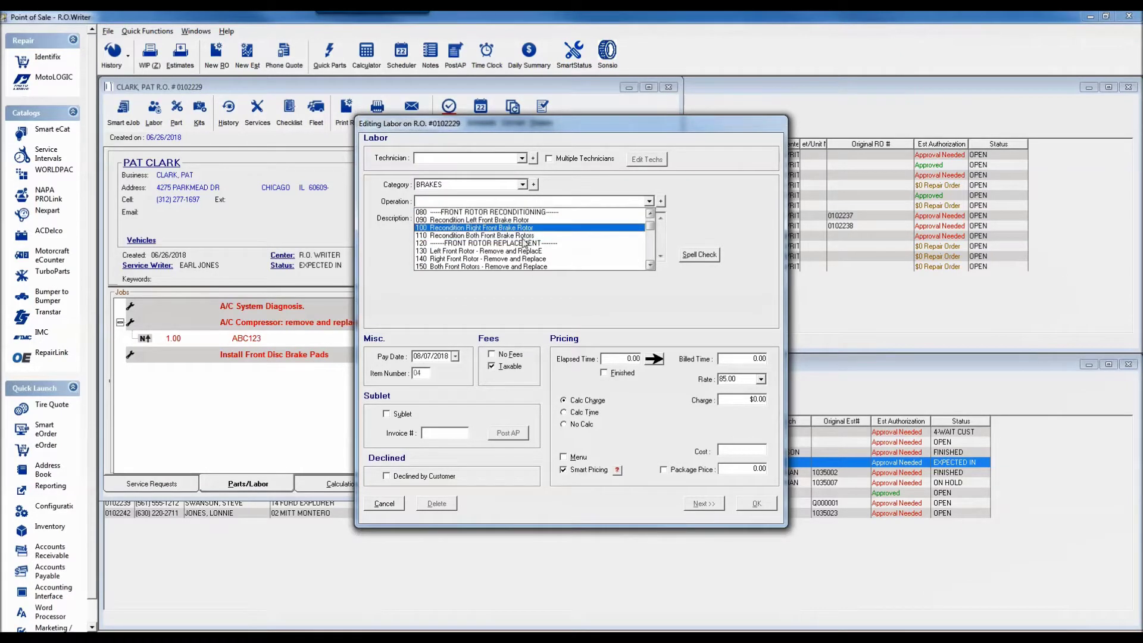
{"action": "left_click", "coordinate": [506, 267]}
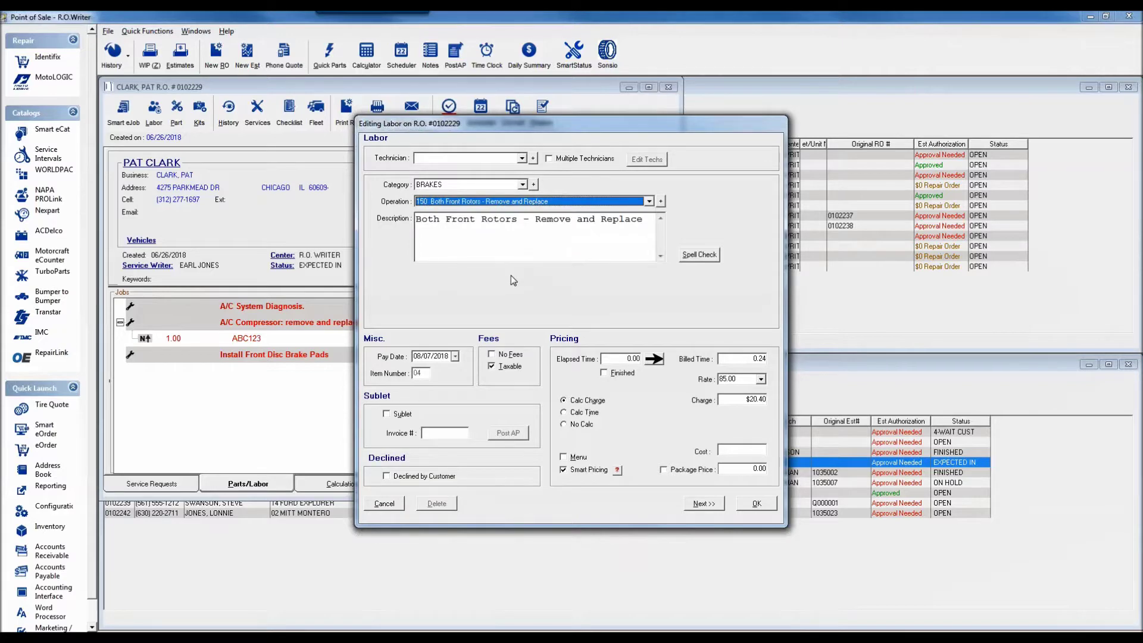
{"action": "left_click", "coordinate": [757, 504]}
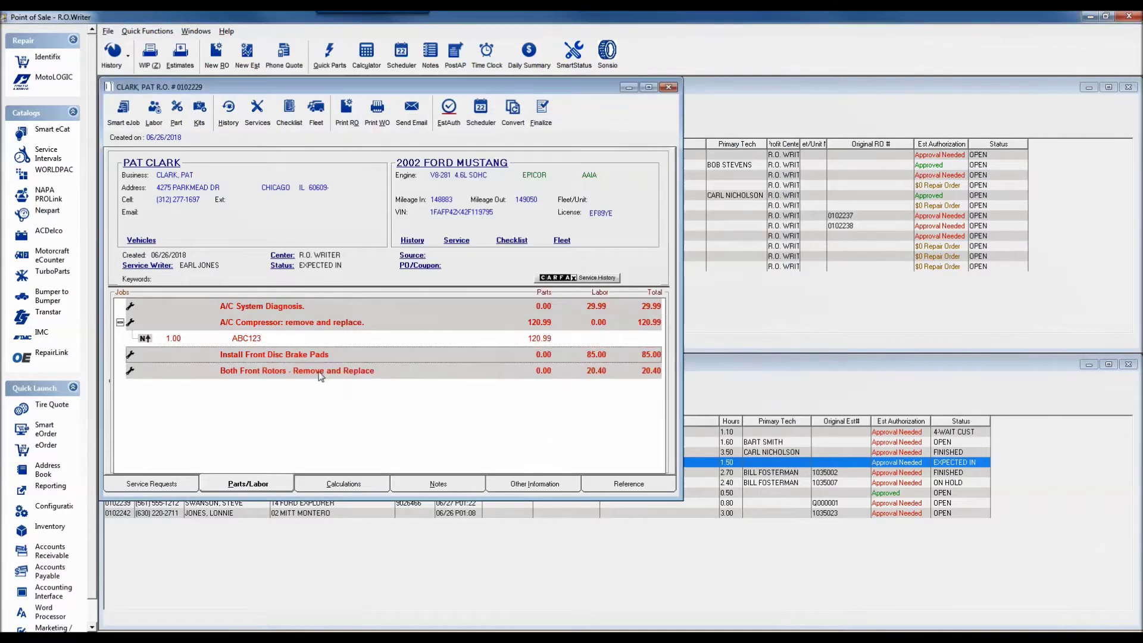
{"action": "left_click", "coordinate": [323, 373]}
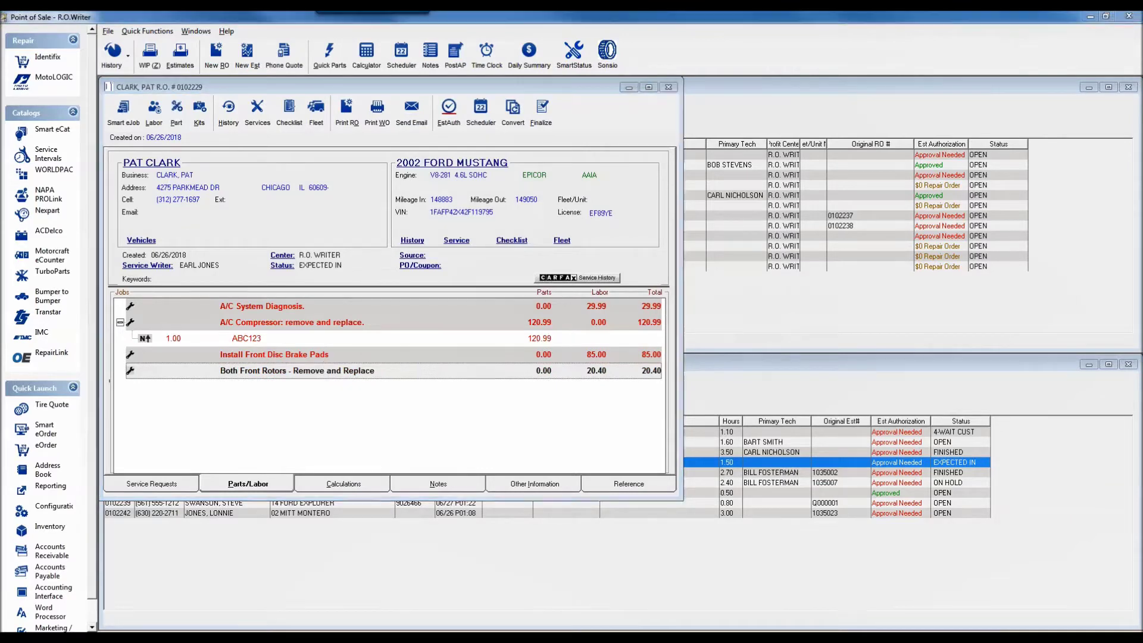
Add part ABC125 to the rotor job at a $50.00 unit cost, then view the Smart Pricing calculation.
{"action": "left_click", "coordinate": [176, 110]}
{"action": "type", "text": "ABC12"}
{"action": "left_click", "coordinate": [516, 241]}
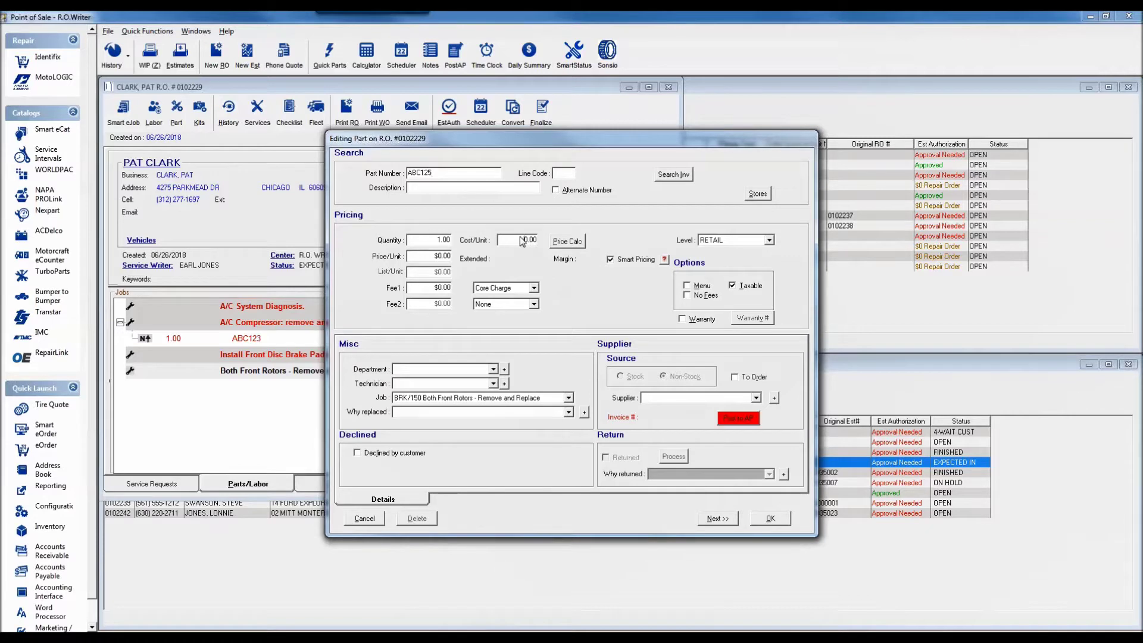
{"action": "type", "text": "50"}
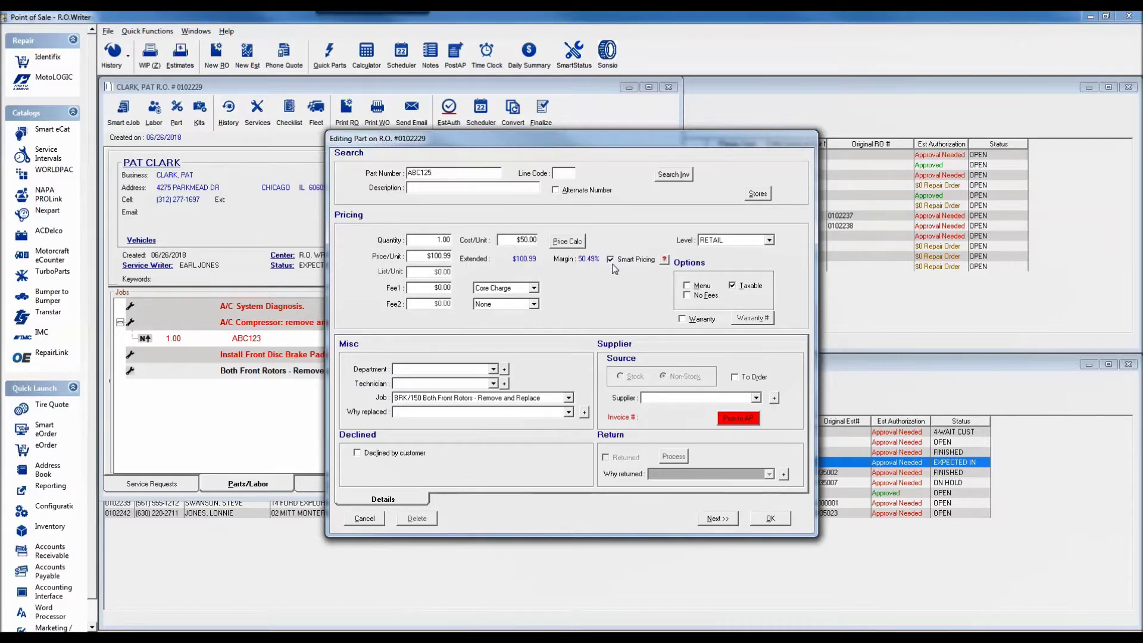
{"action": "left_click", "coordinate": [664, 262]}
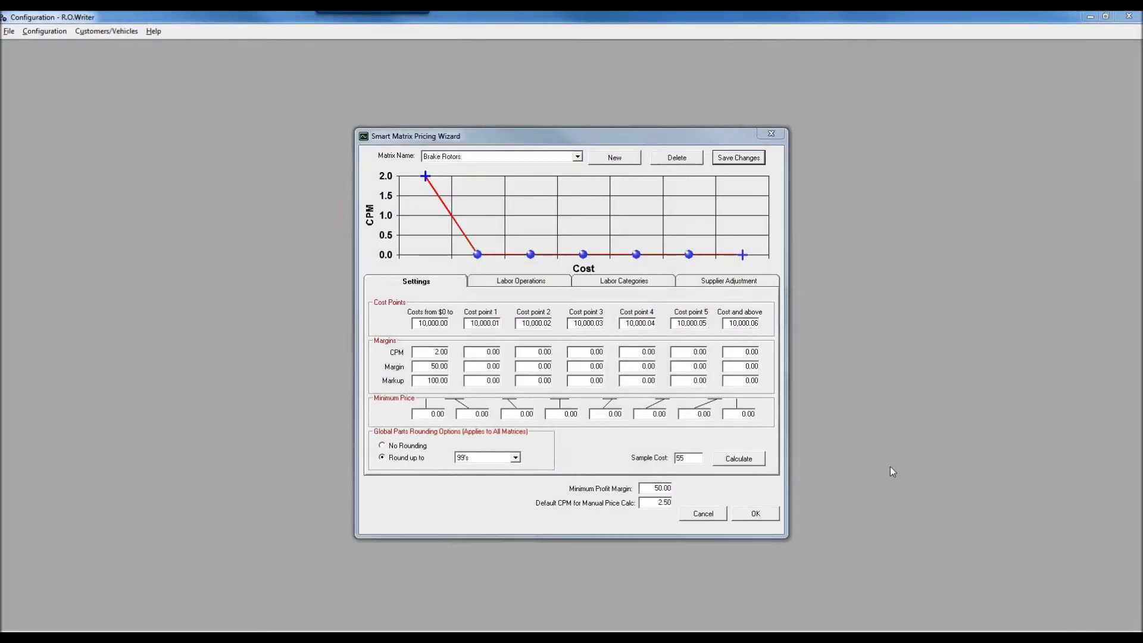
Save a 50% CARQUEST supplier price adjustment on the Brake Rotors matrix and close the wizard.
{"action": "left_click", "coordinate": [727, 282]}
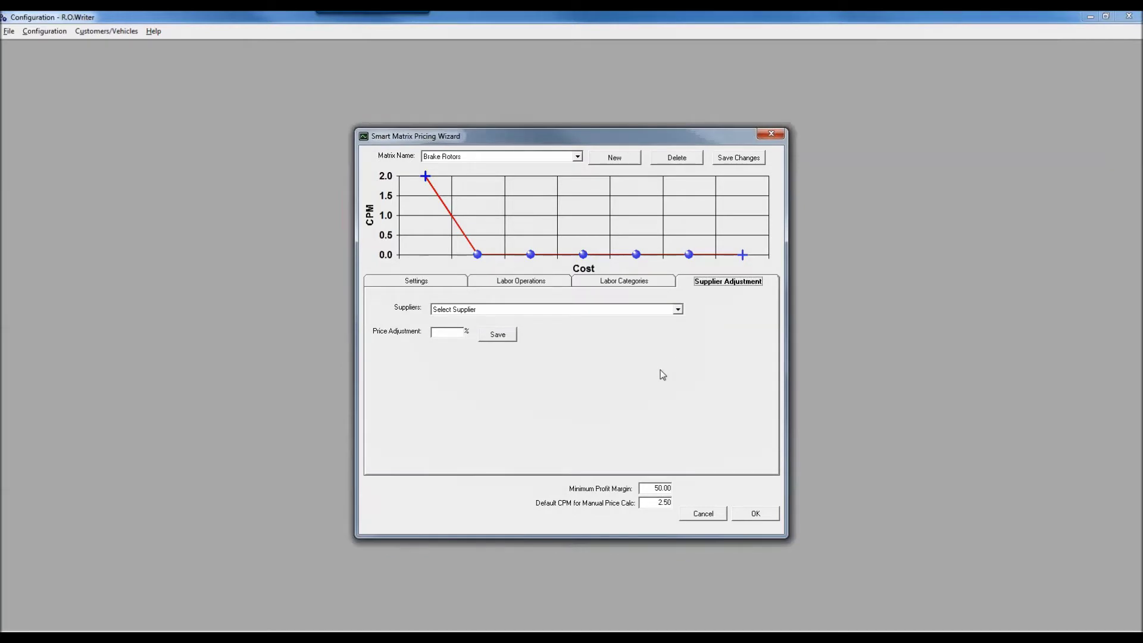
{"action": "left_click", "coordinate": [678, 310]}
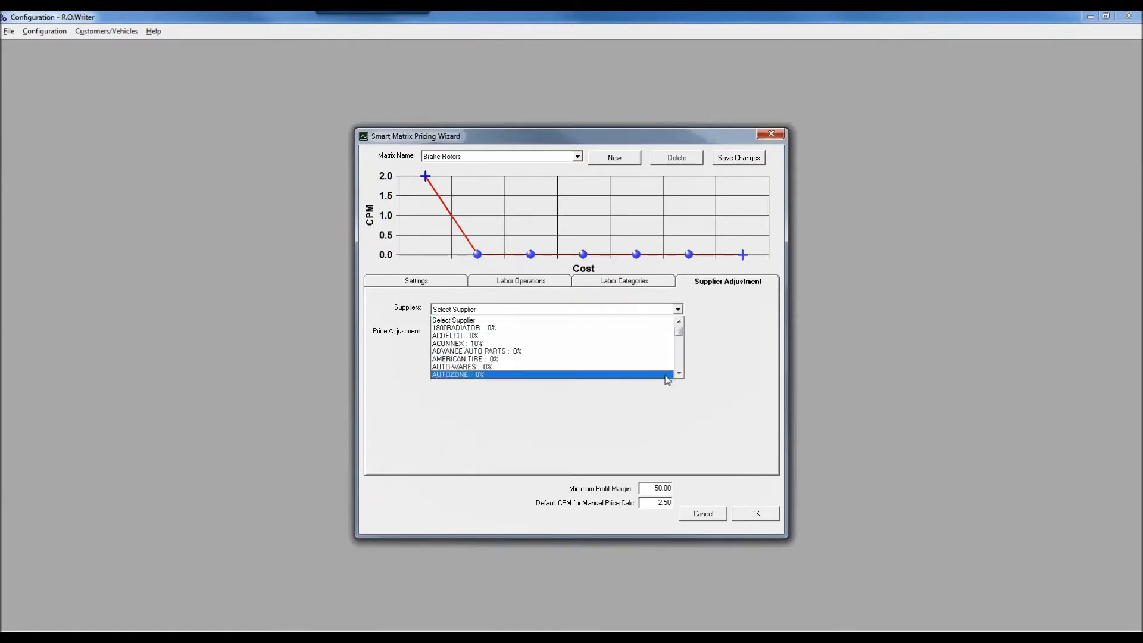
{"action": "left_click", "coordinate": [679, 357]}
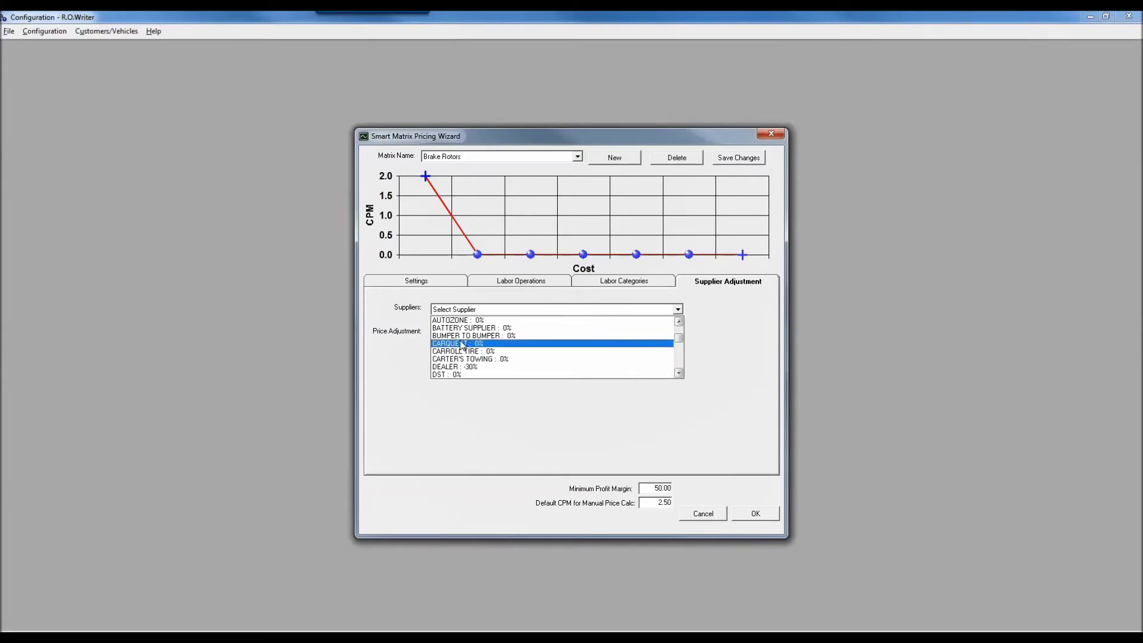
{"action": "left_click", "coordinate": [463, 344]}
{"action": "key", "text": "Tab"}
{"action": "type", "text": "50"}
{"action": "left_click", "coordinate": [498, 334]}
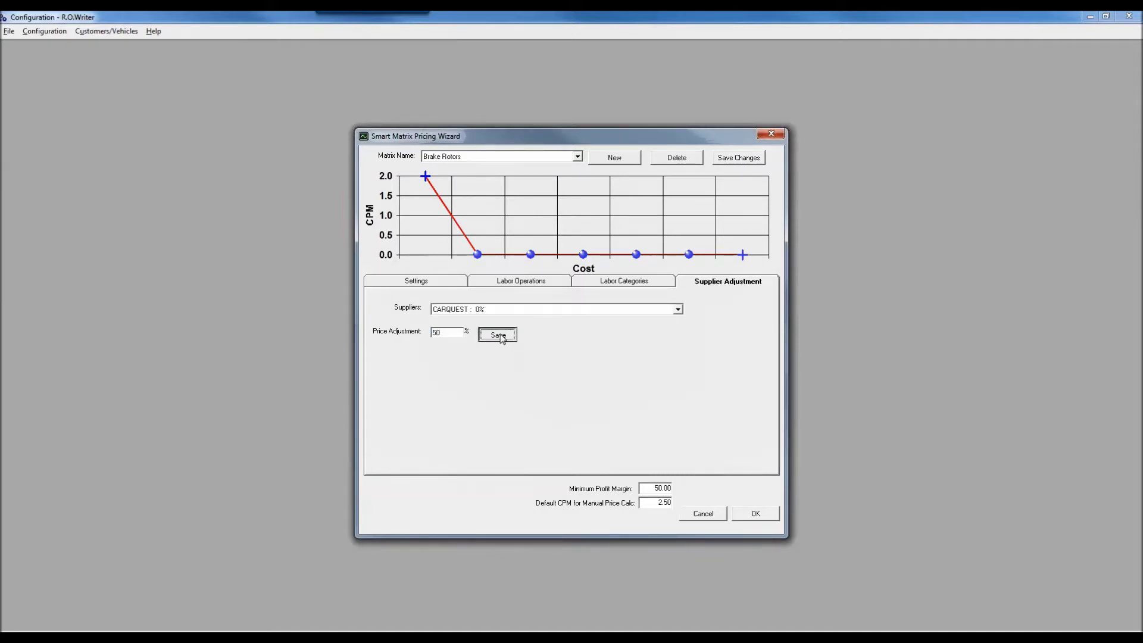
{"action": "left_click", "coordinate": [756, 514]}
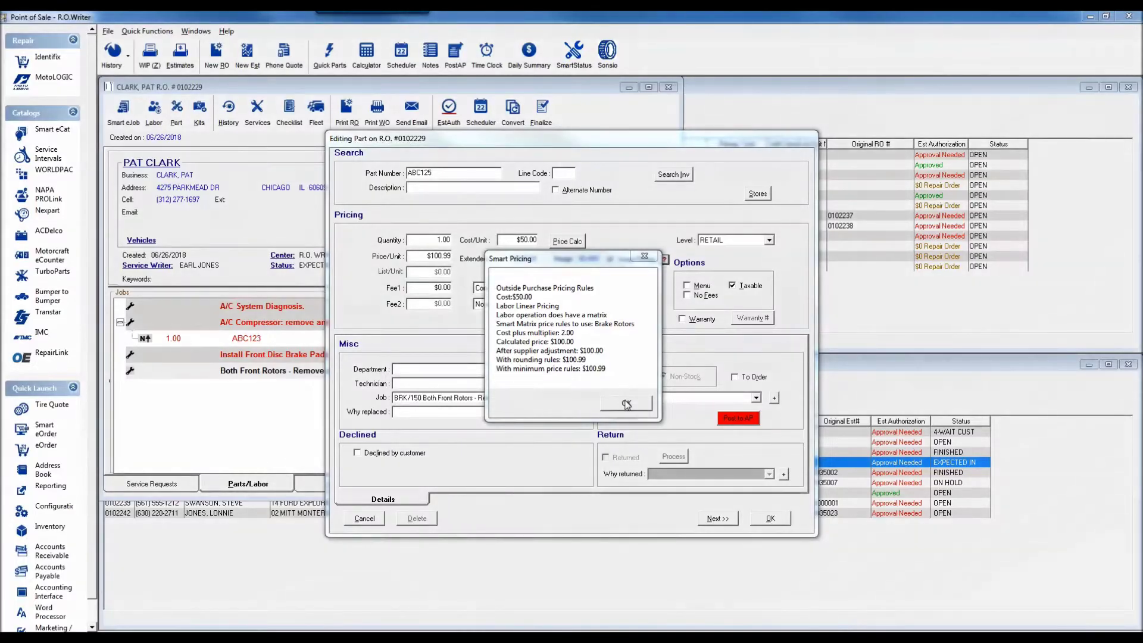
Dismiss the Smart Pricing popup, try CARQUEST then DEALER as supplier, and cancel the part edit.
{"action": "left_click", "coordinate": [626, 406]}
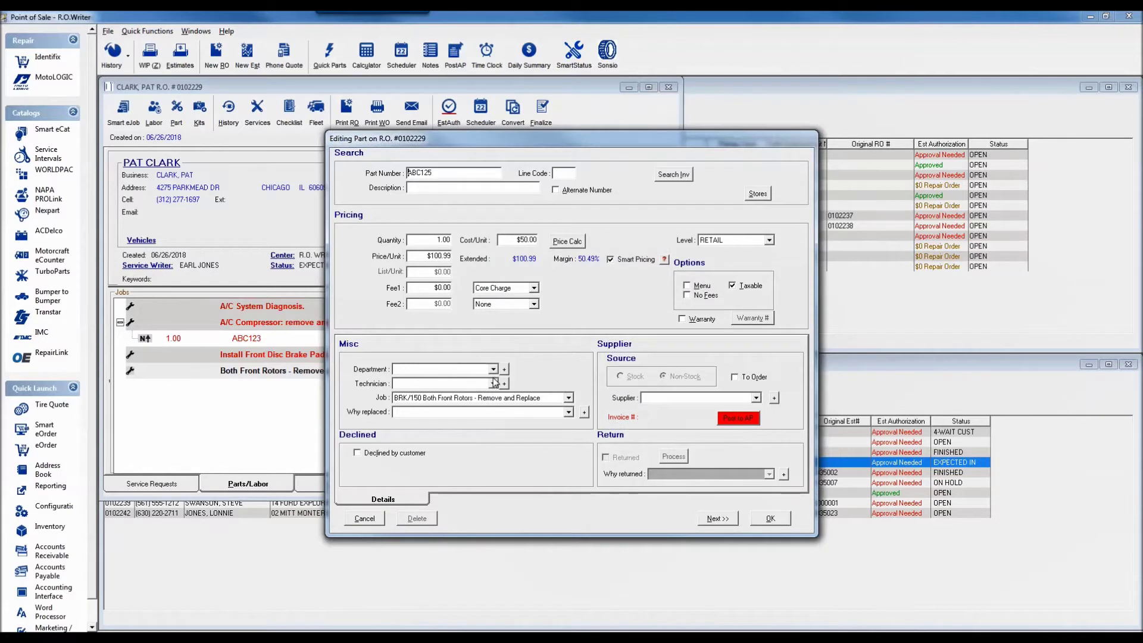
{"action": "left_click", "coordinate": [756, 398]}
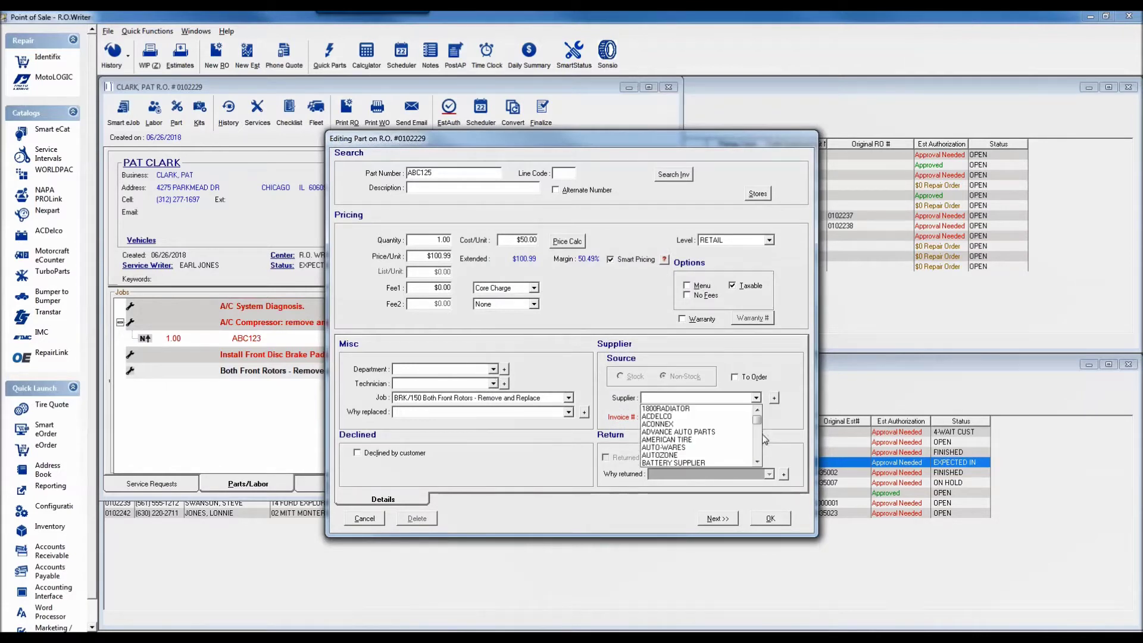
{"action": "scroll", "coordinate": [757, 444], "scroll_direction": "down", "scroll_amount": 3}
{"action": "left_click", "coordinate": [691, 424]}
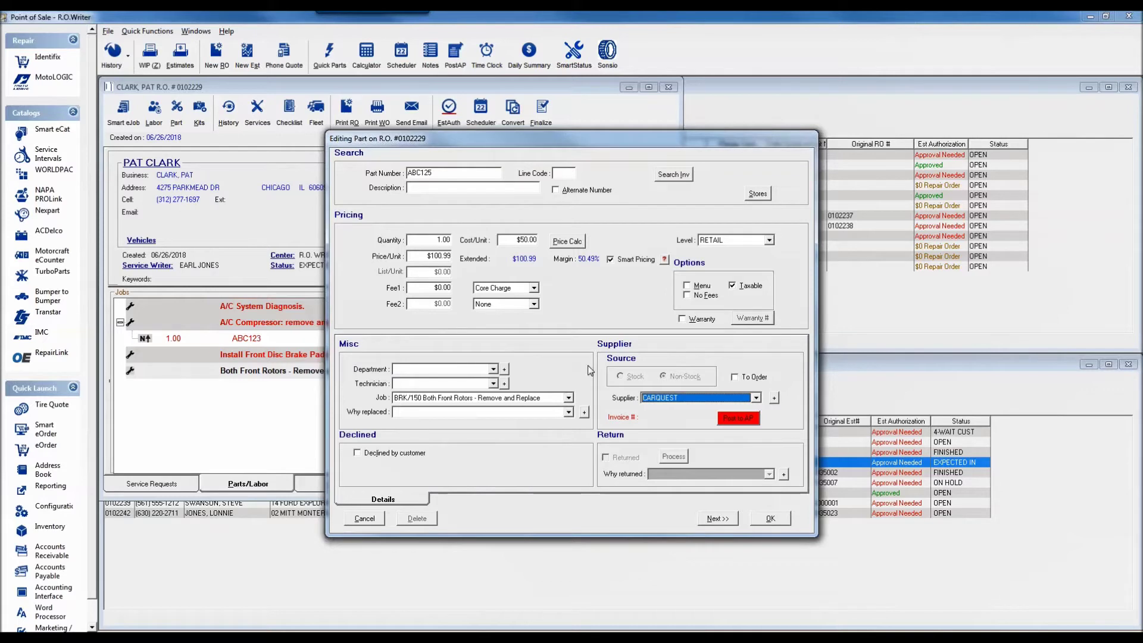
{"action": "left_click", "coordinate": [757, 397]}
{"action": "left_click", "coordinate": [699, 431]}
{"action": "left_click", "coordinate": [361, 519]}
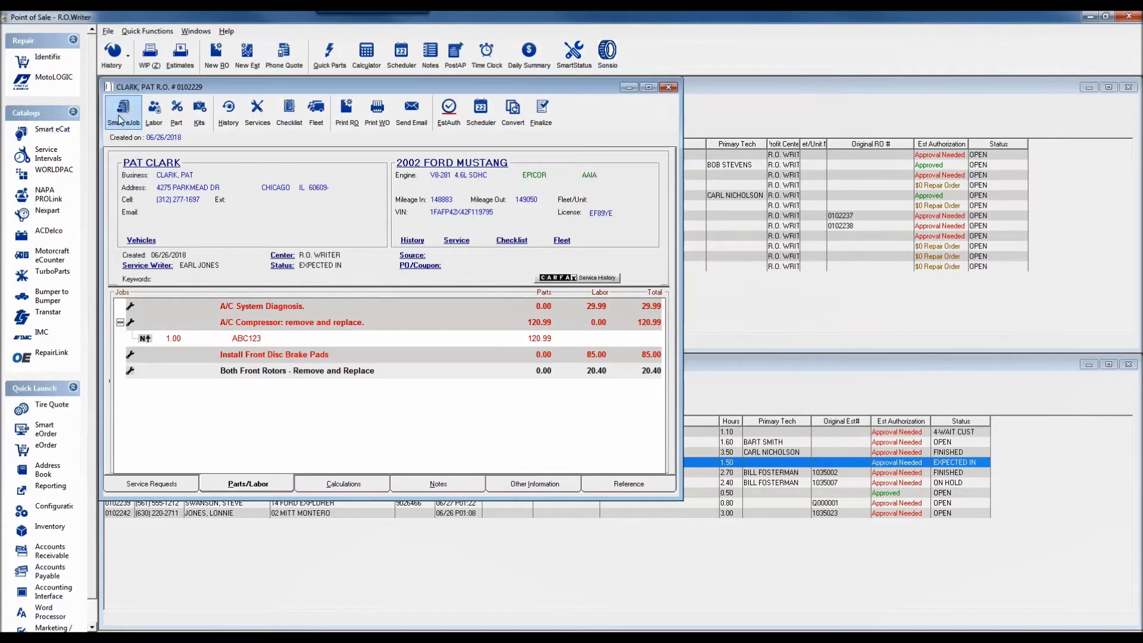
In Smart eCat, look up BRAKING SYSTEM > Front Brake Pads & Shoes, Rotors & Drums.
{"action": "left_click", "coordinate": [52, 131]}
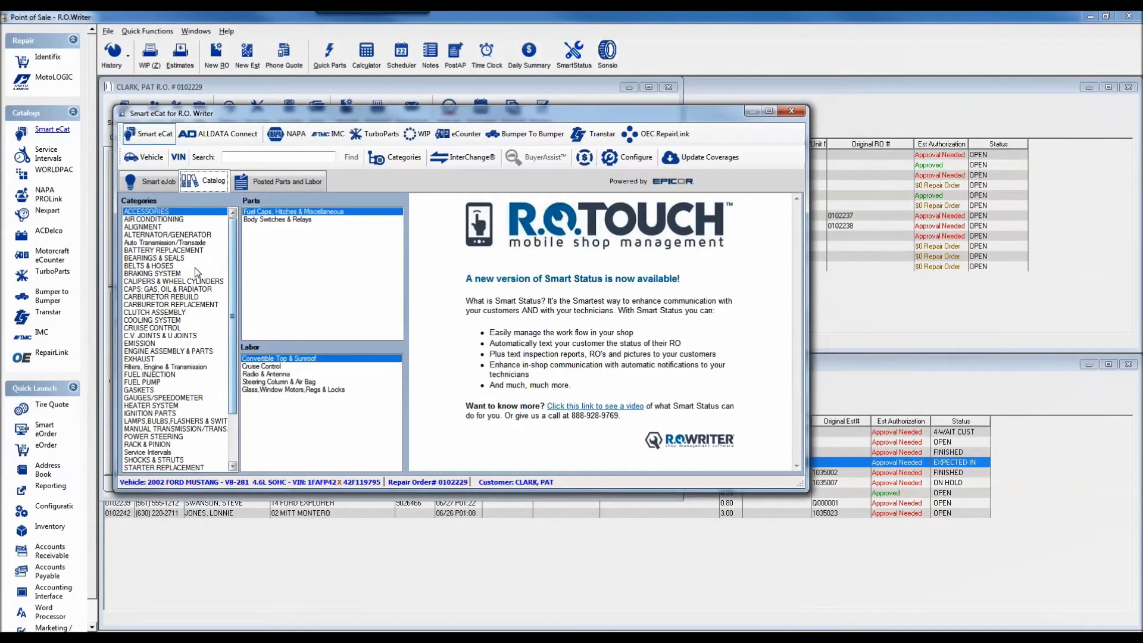
{"action": "left_click", "coordinate": [157, 274]}
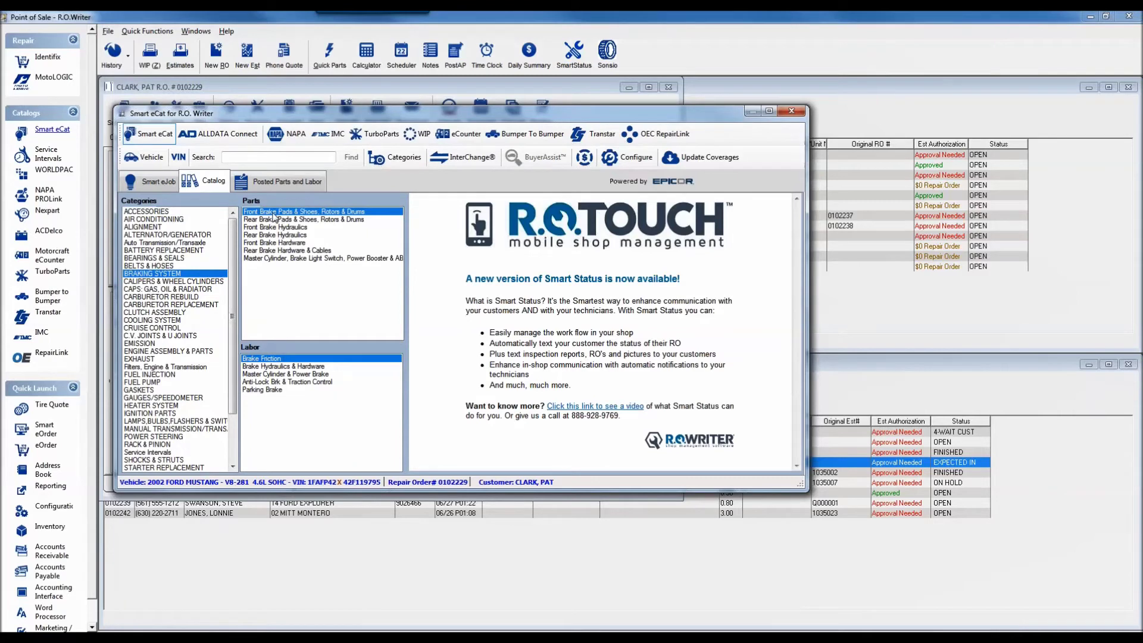
{"action": "double_click", "coordinate": [273, 213]}
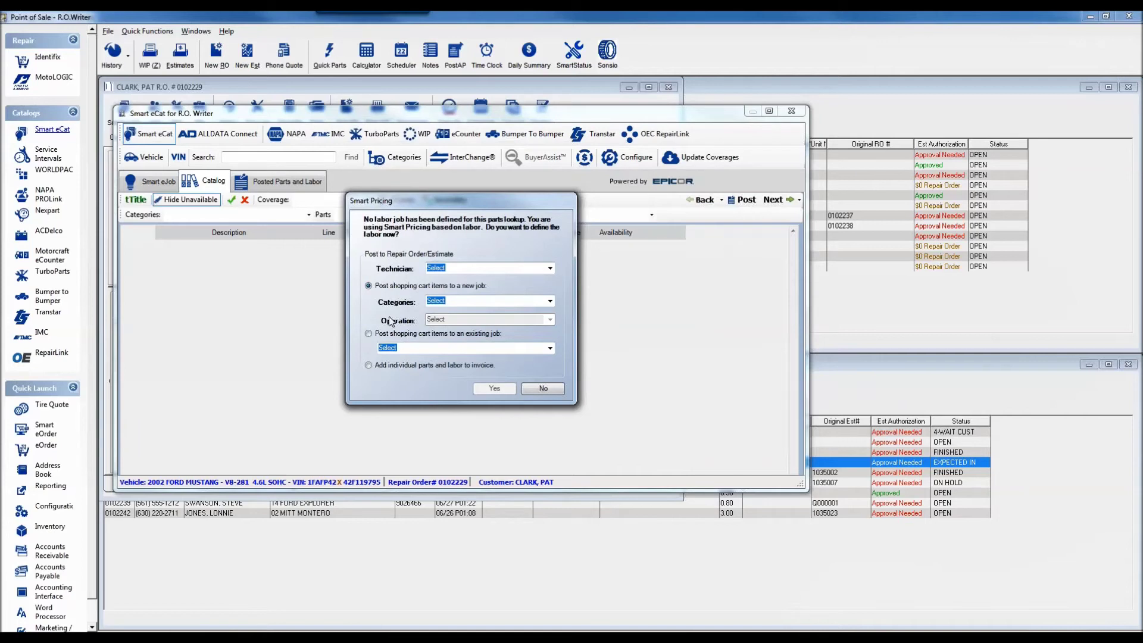
Set the labor prompt to BRAKES, Install Front Disc Brake Pads, then answer No.
{"action": "left_click", "coordinate": [551, 301]}
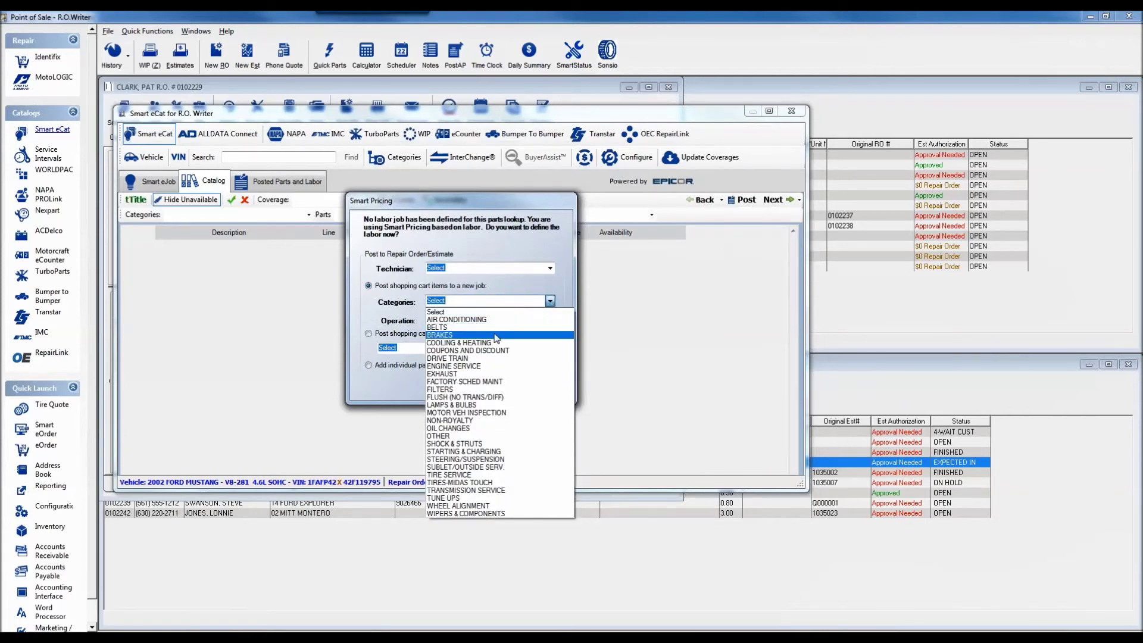
{"action": "left_click", "coordinate": [533, 334]}
{"action": "left_click", "coordinate": [550, 319]}
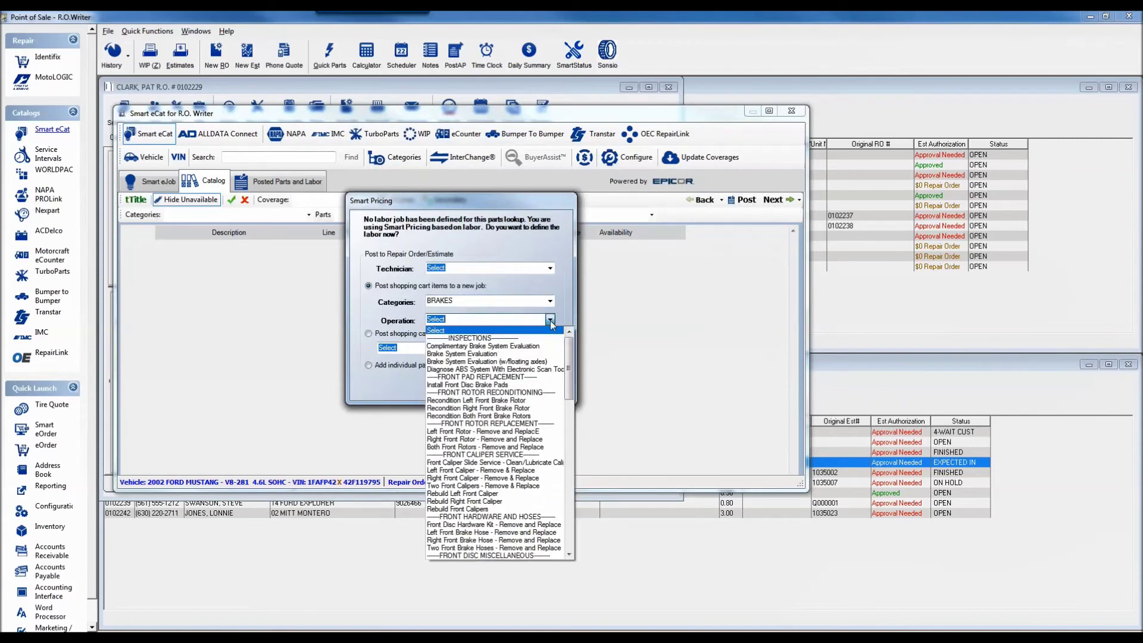
{"action": "left_click", "coordinate": [435, 385]}
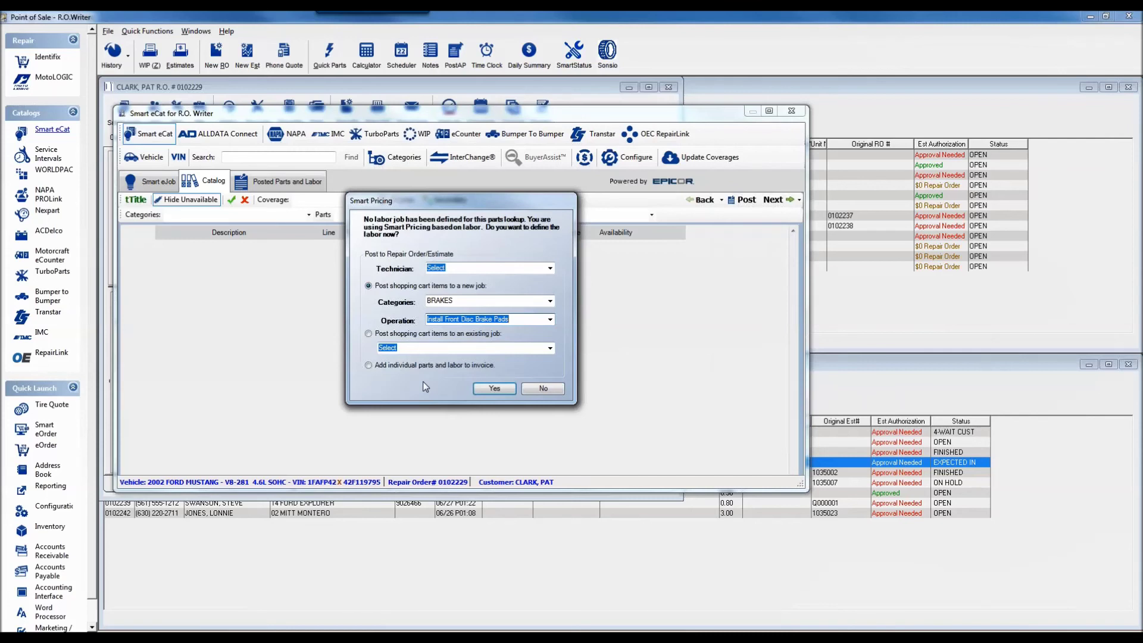
{"action": "left_click", "coordinate": [543, 388]}
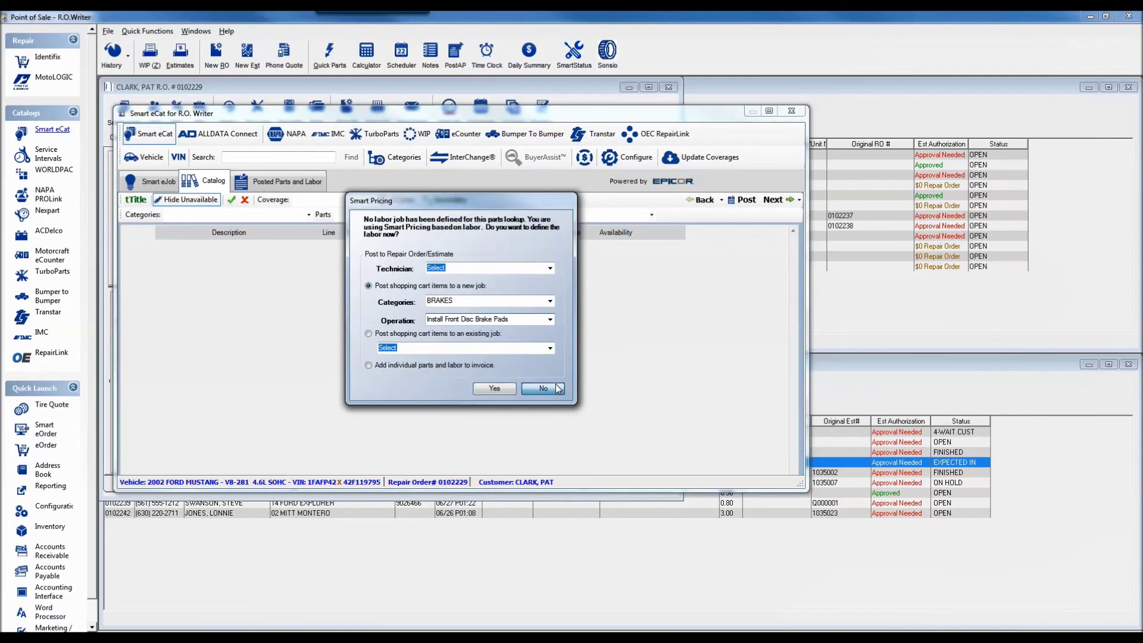